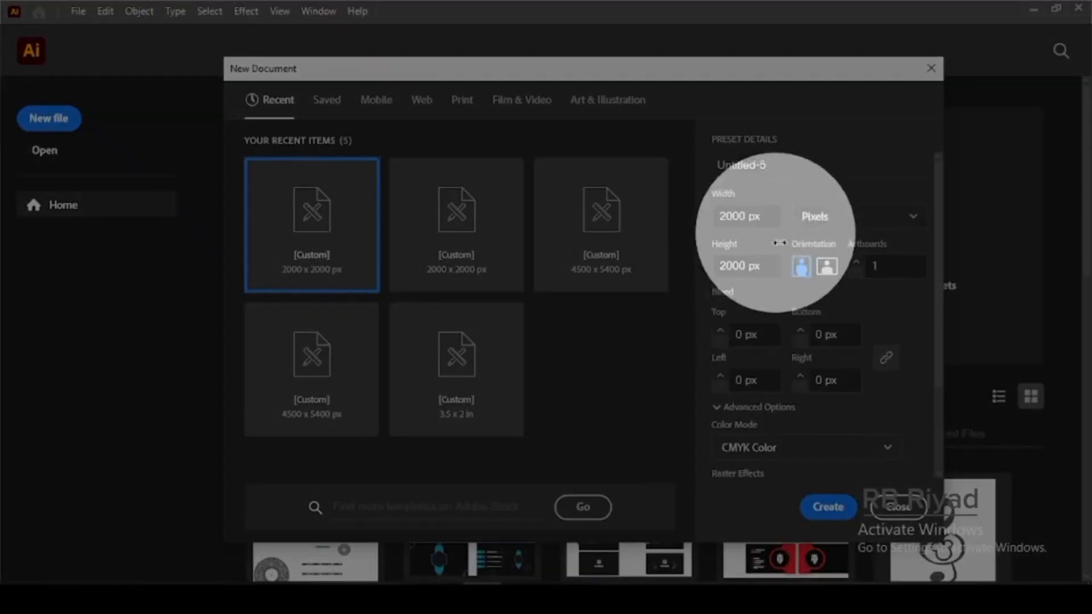
# Step: Create a new 2000 × 2000 px document with one artboard in CMYK color mode
pyautogui.click(829, 509)
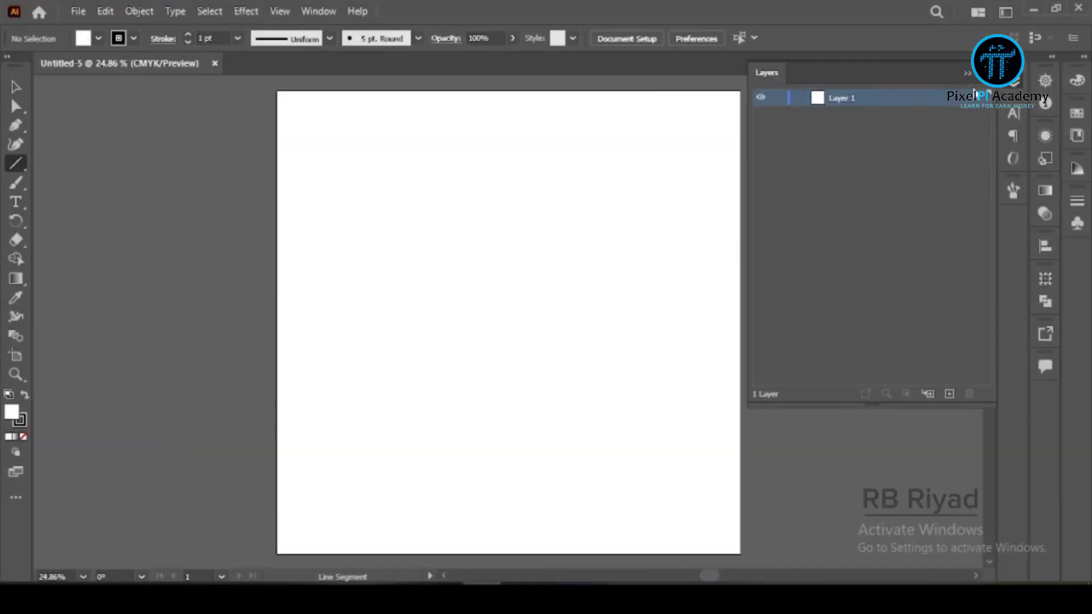
pyautogui.click(319, 10)
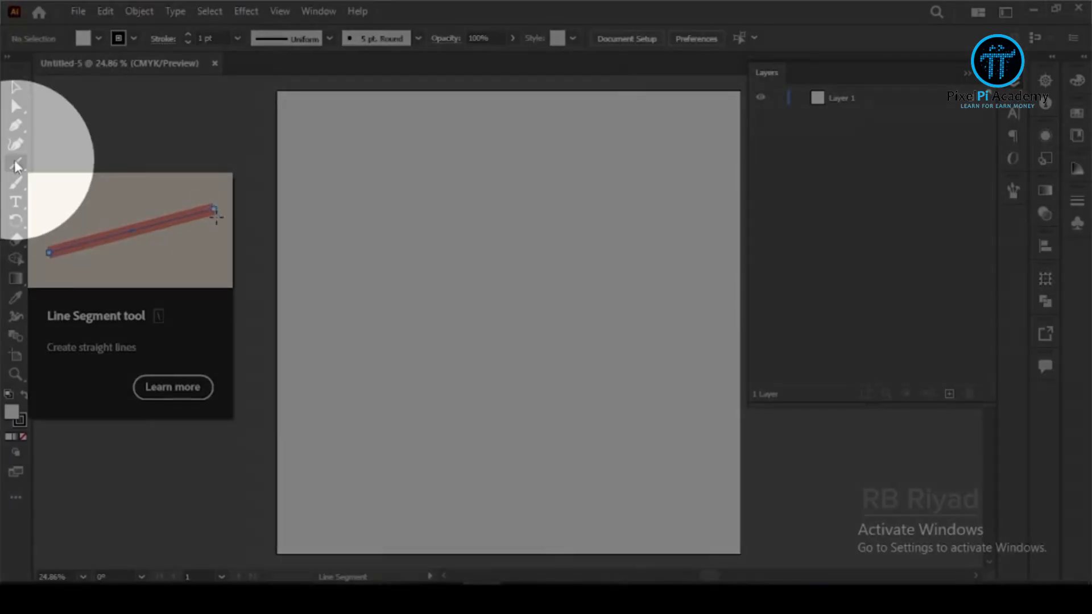
# Step: Draw a vertical line through the artboard's centre, spanning its full height, and set its stroke to 3 pt
pyautogui.click(15, 164)
pyautogui.moveTo(508, 86); pyautogui.dragTo(509, 558)
pyautogui.click(188, 34)
pyautogui.click(188, 34)
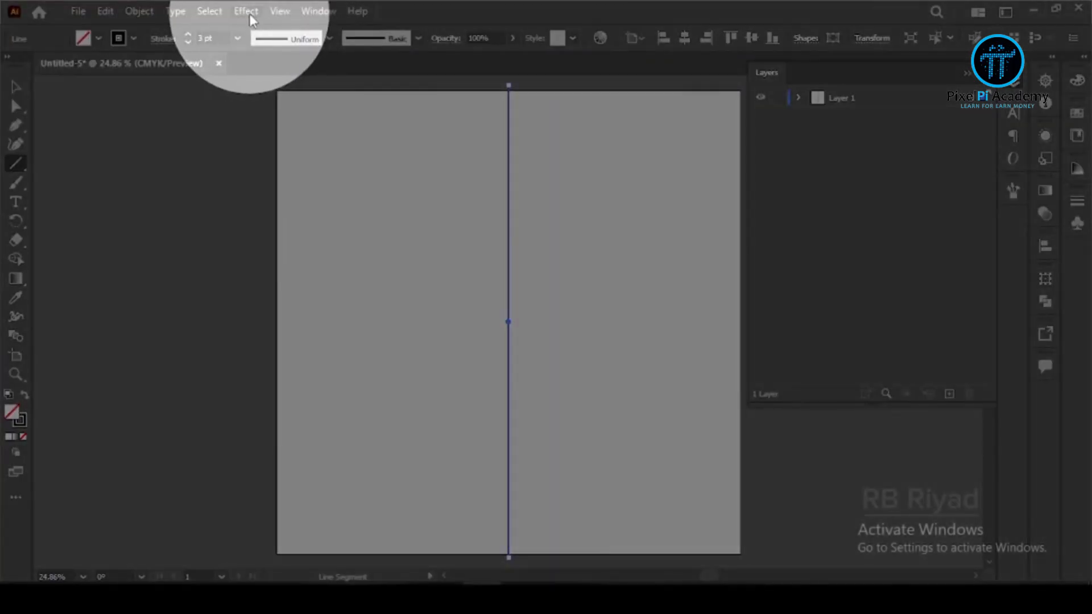
# Step: Apply a Transform effect to the vertical line with a 20° rotation and 11 copies
pyautogui.click(250, 14)
pyautogui.moveTo(344, 147)
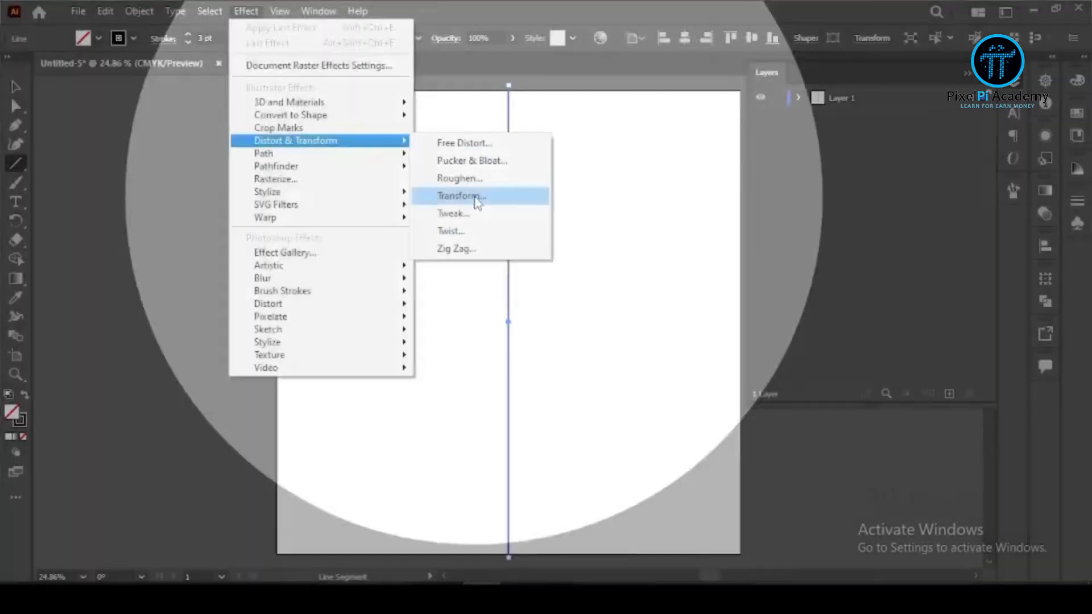
pyautogui.click(476, 198)
pyautogui.click(759, 315)
pyautogui.write('20')
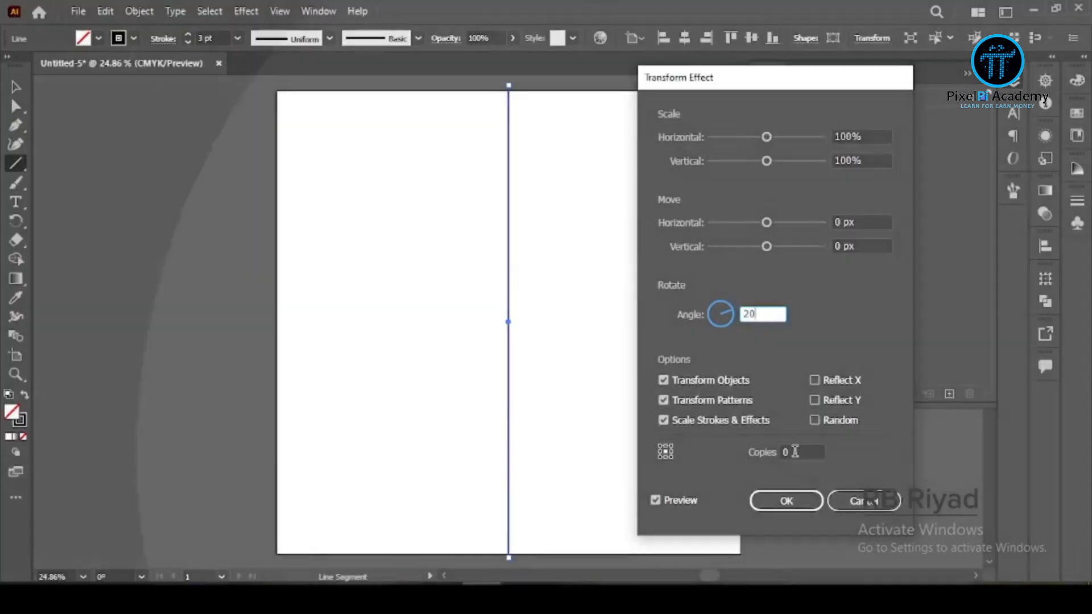
pyautogui.click(795, 452)
pyautogui.write('11')
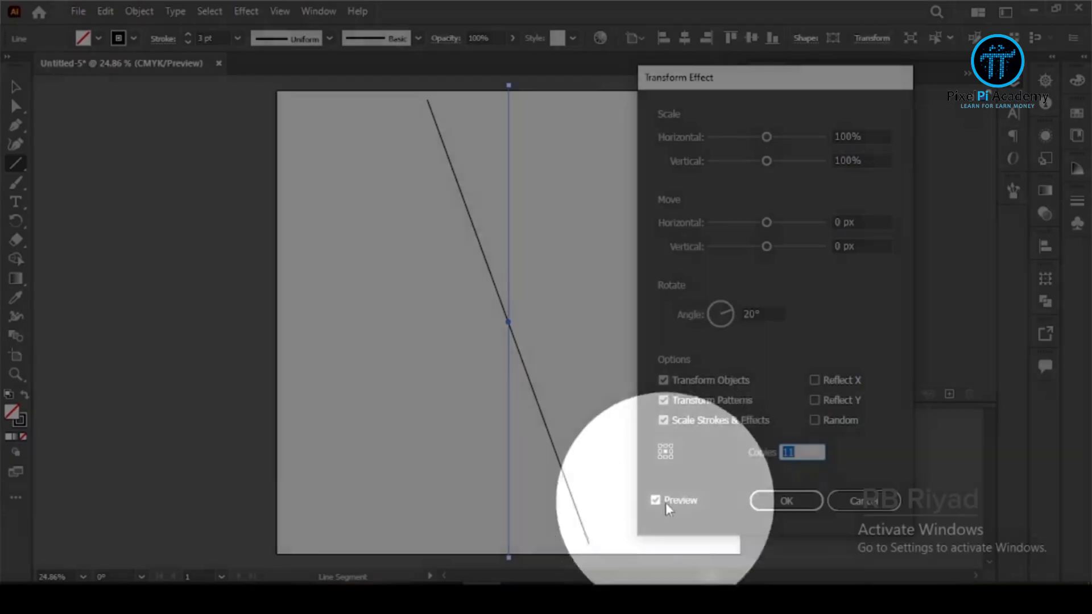
pyautogui.click(656, 500)
pyautogui.click(774, 502)
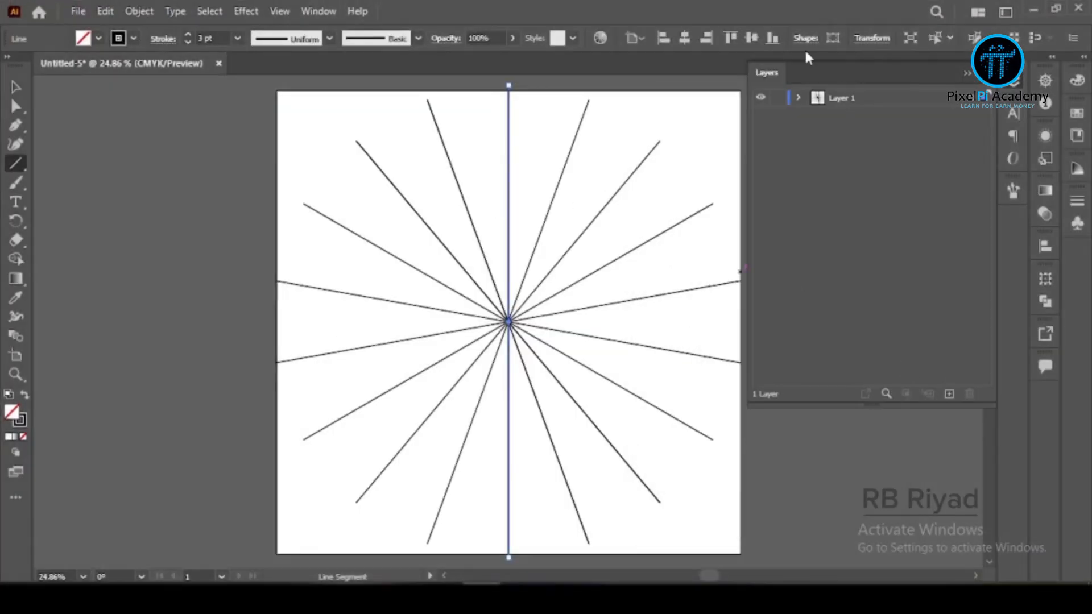
# Step: Lock Layer 1 and draw a full-height vertical centre line on a new layer above it
pyautogui.click(777, 103)
pyautogui.click(949, 394)
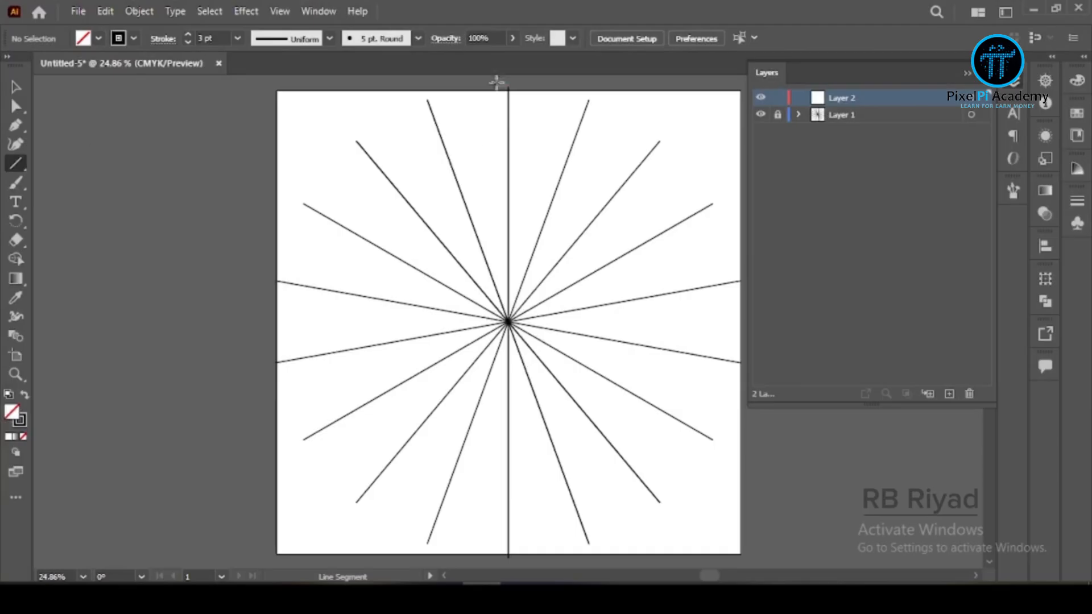
pyautogui.moveTo(535, 518); pyautogui.dragTo(535, 557)
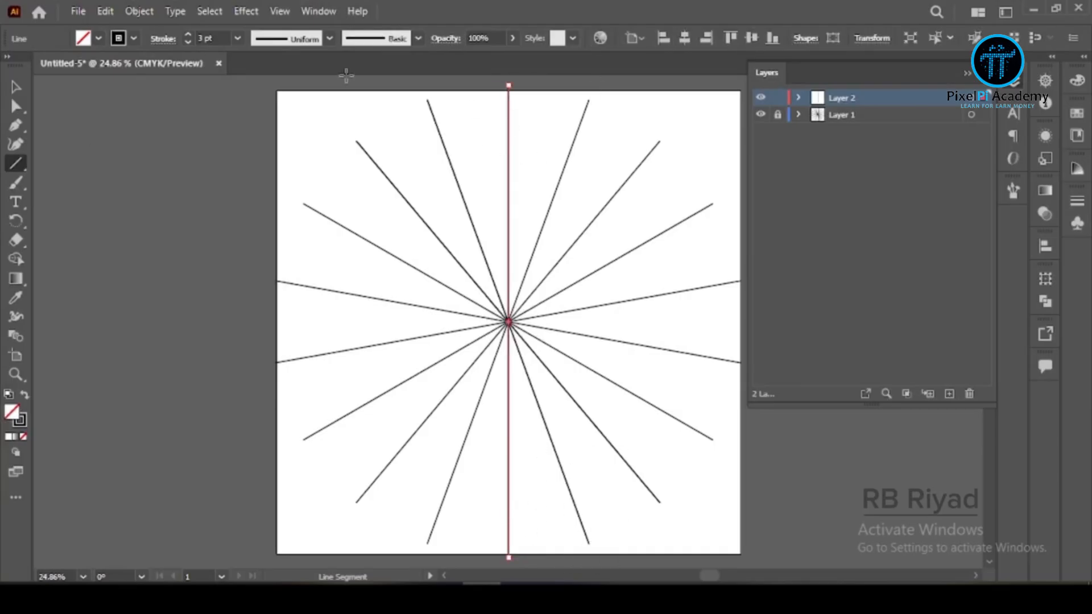
# Step: Paste a copy of the vertical line in place and rotate it into a horizontal centre line
pyautogui.click(106, 13)
pyautogui.click(133, 88)
pyautogui.click(110, 13)
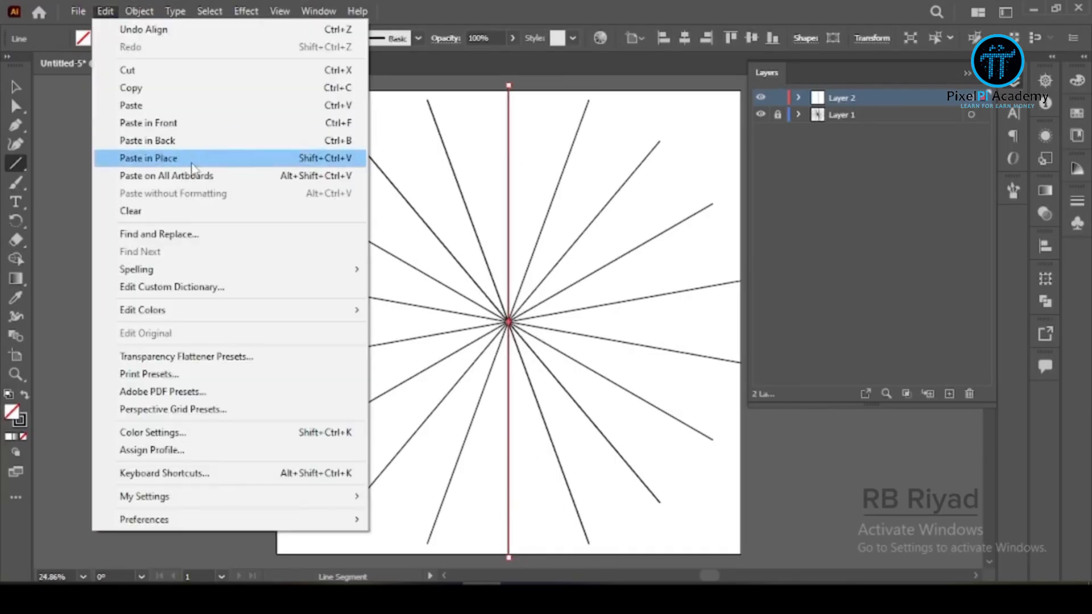
pyautogui.click(198, 164)
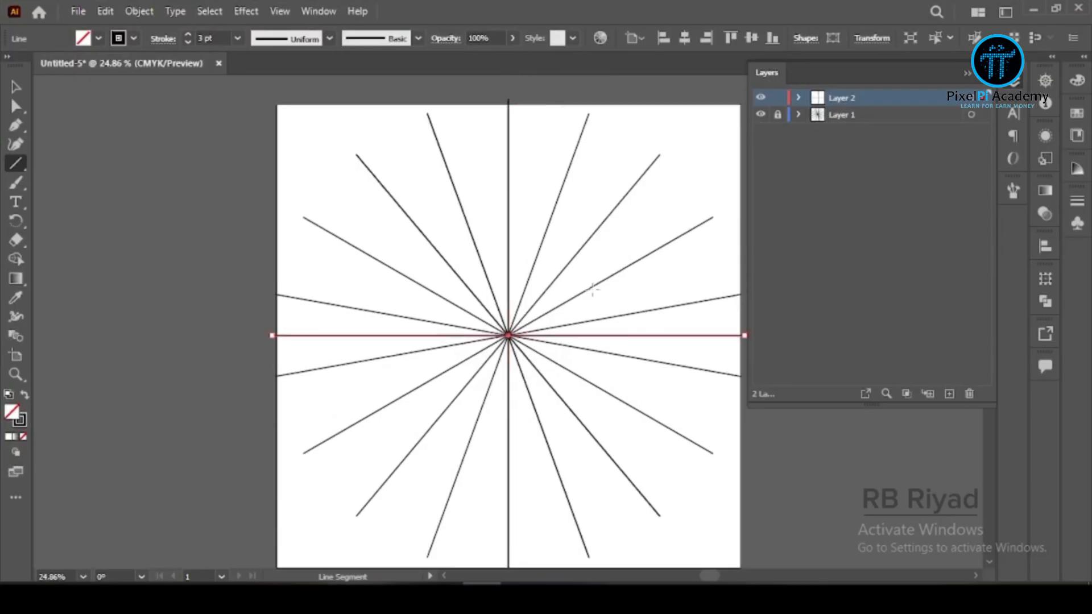
# Step: Hide Layer 1 and paint a short curved stroke on Layer 2, from the vertical line down into the upper-right quadrant
pyautogui.click(761, 114)
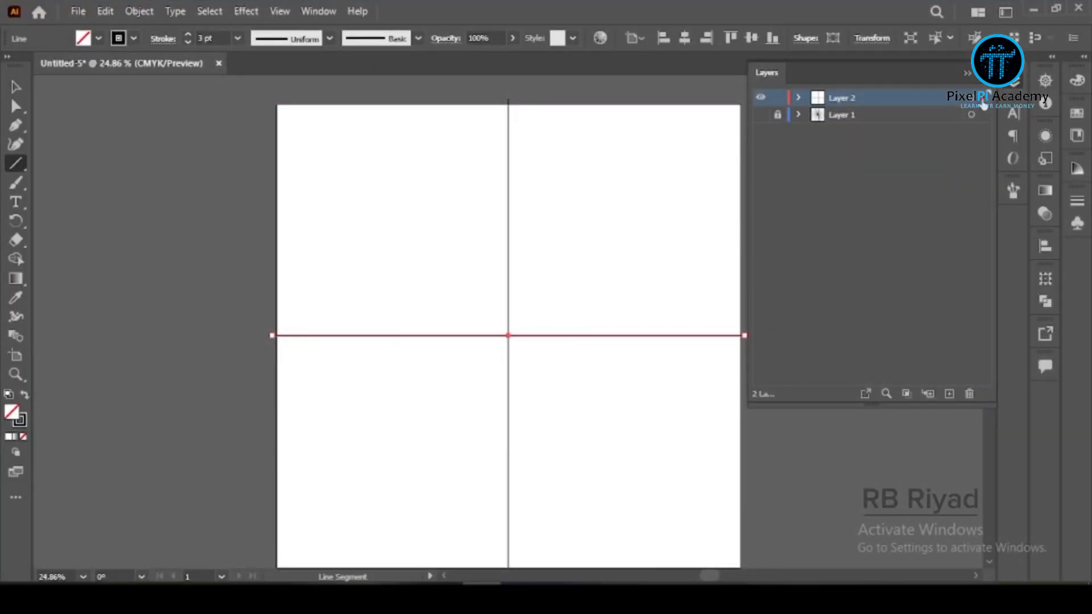
pyautogui.hotkey('ctrl', 'a')
pyautogui.click(799, 98)
pyautogui.click(15, 182)
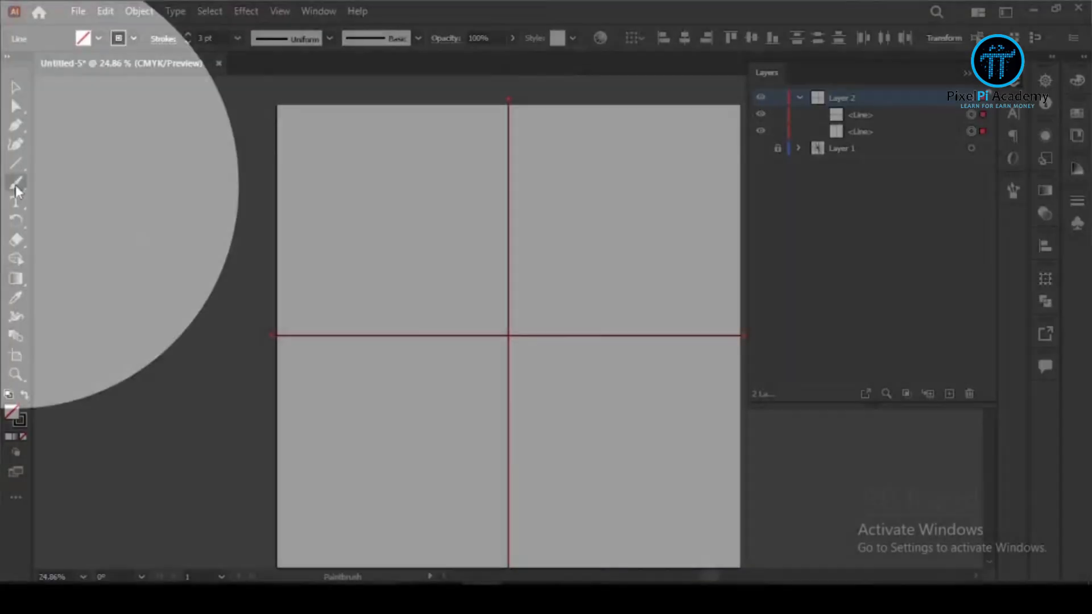
pyautogui.moveTo(534, 283); pyautogui.dragTo(535, 305)
# Step: Target Layer 2 and apply a Transform effect with Reflect X and 1 copy
pyautogui.click(973, 100)
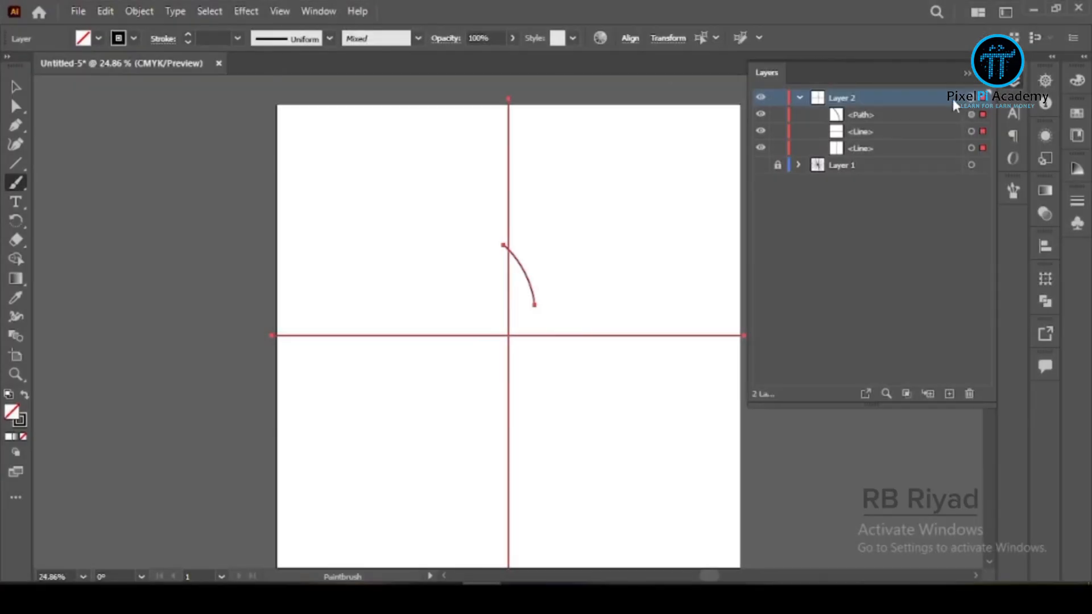
pyautogui.click(245, 11)
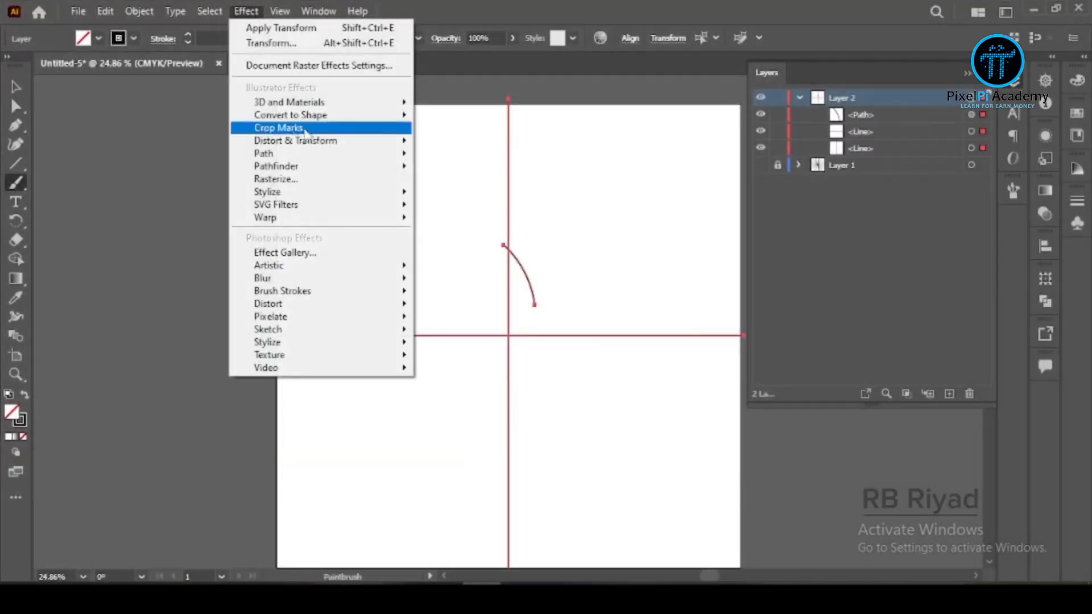
pyautogui.moveTo(296, 140)
pyautogui.click(465, 198)
pyautogui.click(815, 380)
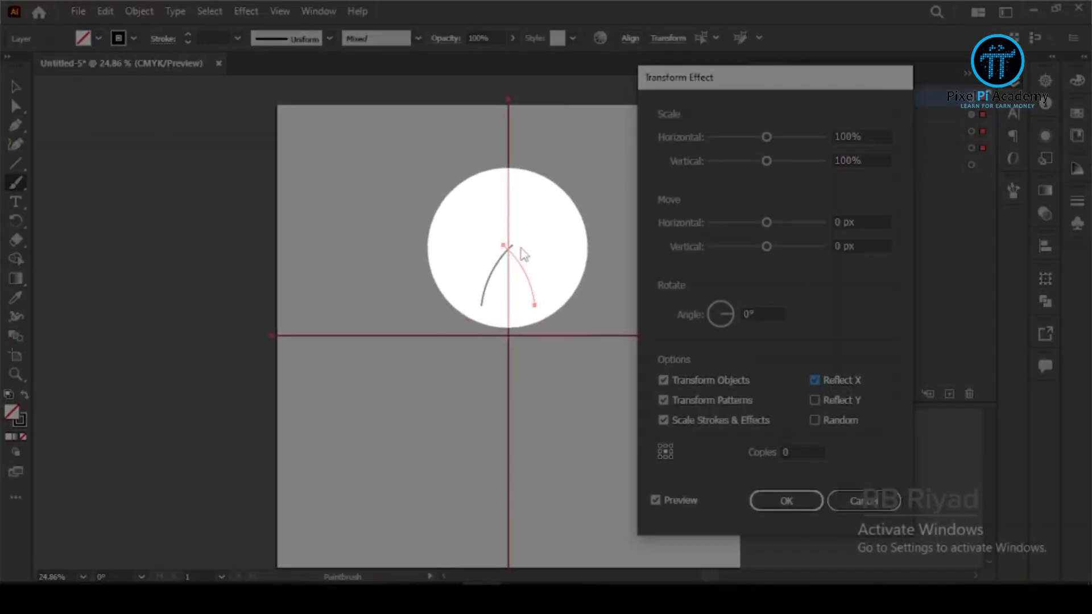
pyautogui.click(803, 458)
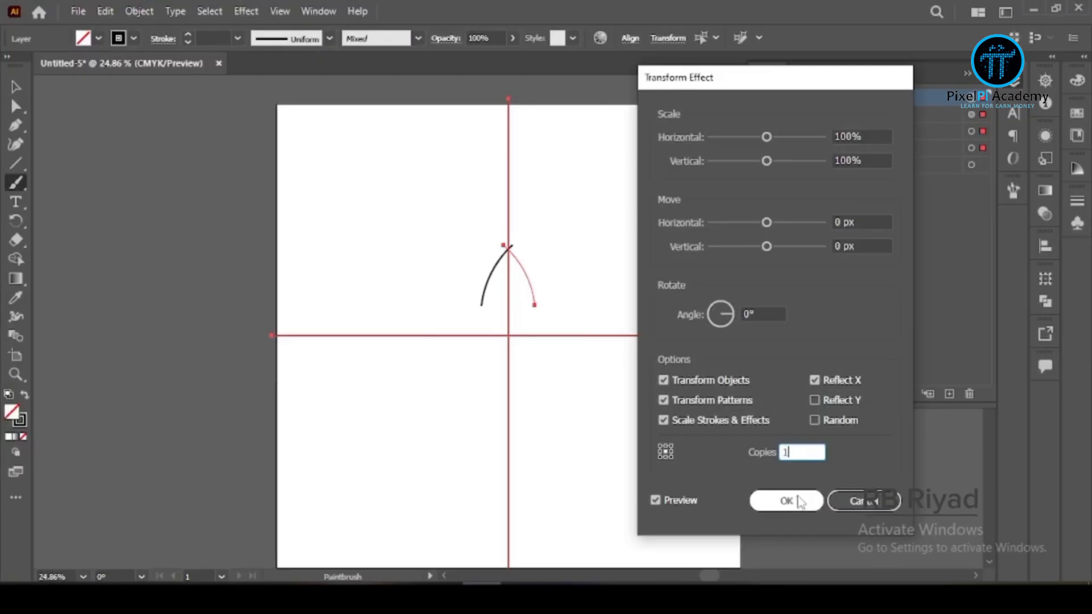
pyautogui.click(787, 501)
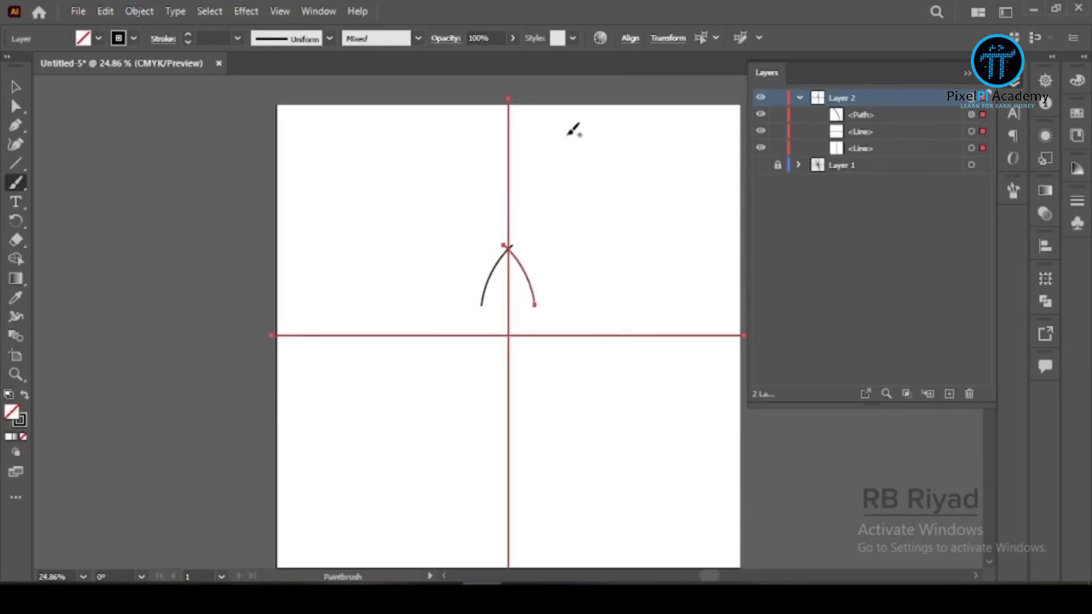
# Step: Apply a second Transform effect to Layer 2 with a -20° rotation and 17 copies
pyautogui.click(253, 12)
pyautogui.moveTo(302, 141)
pyautogui.click(467, 199)
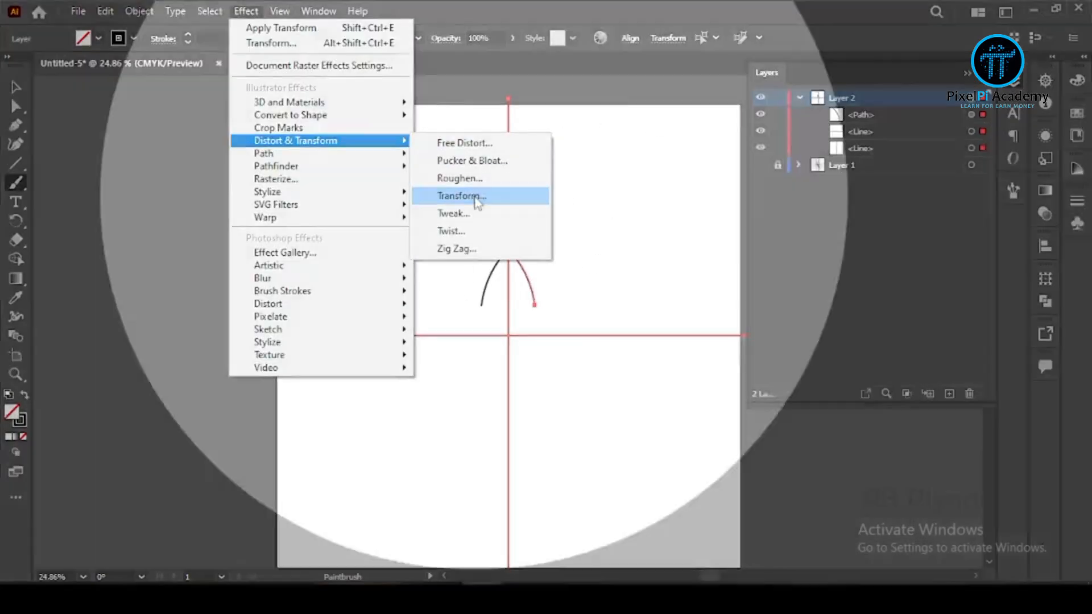
pyautogui.click(605, 333)
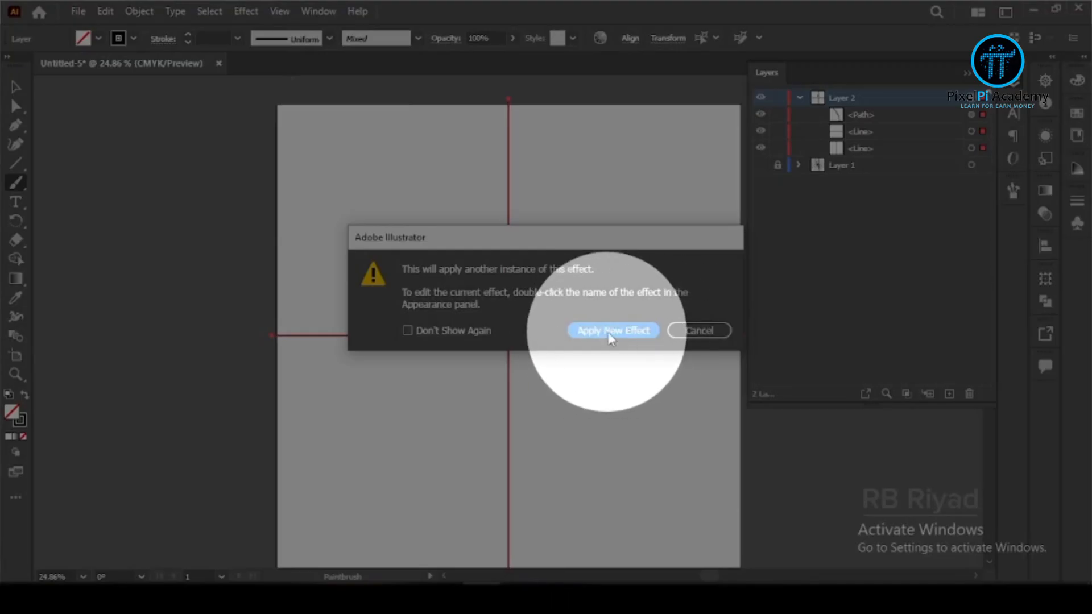
pyautogui.click(750, 314)
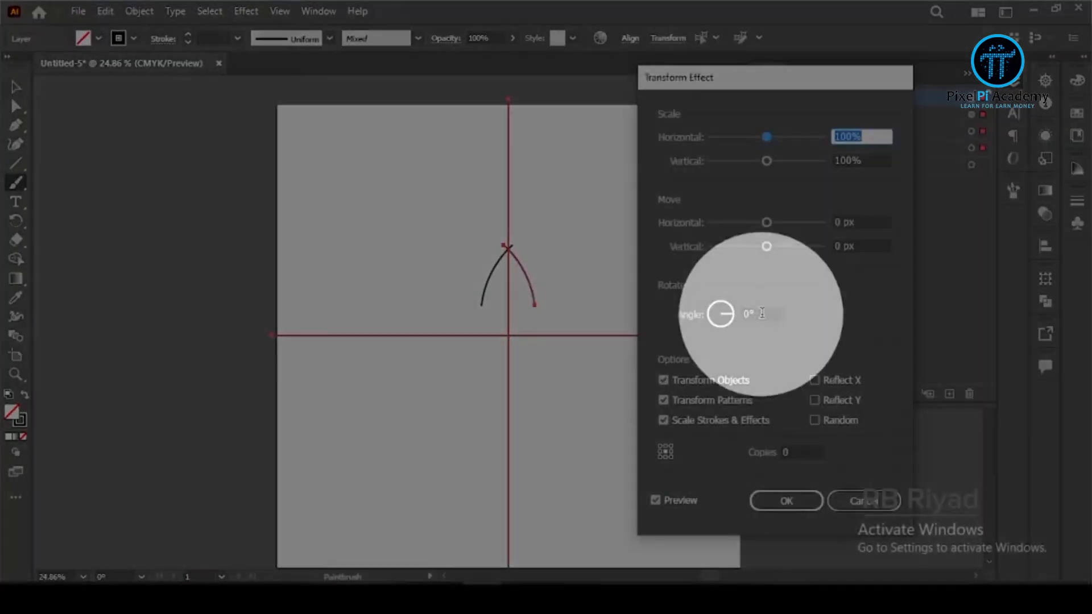
pyautogui.write('-20')
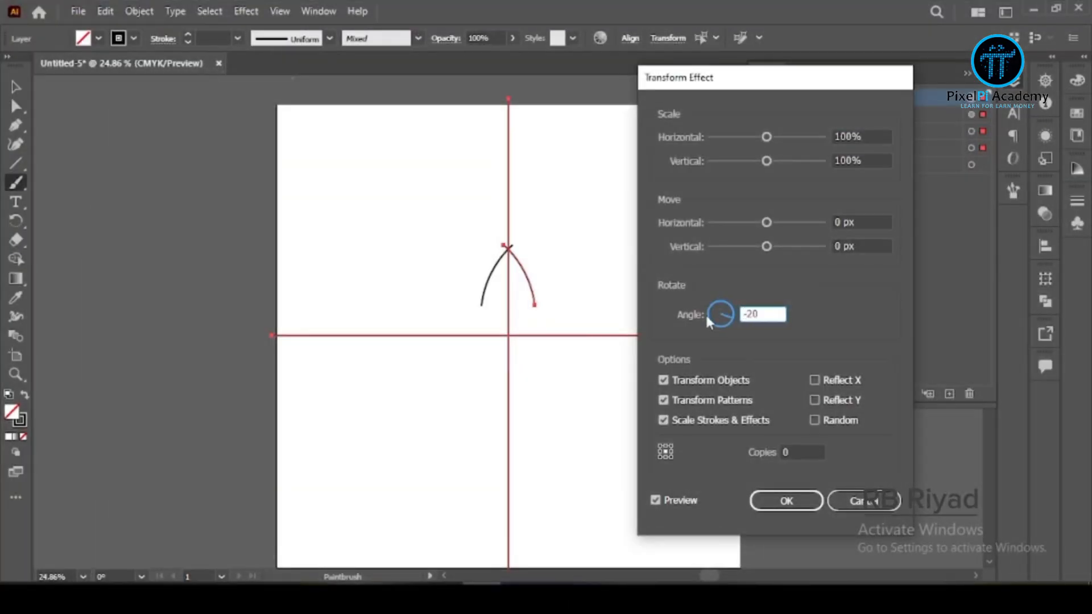
pyautogui.click(800, 452)
pyautogui.click(787, 500)
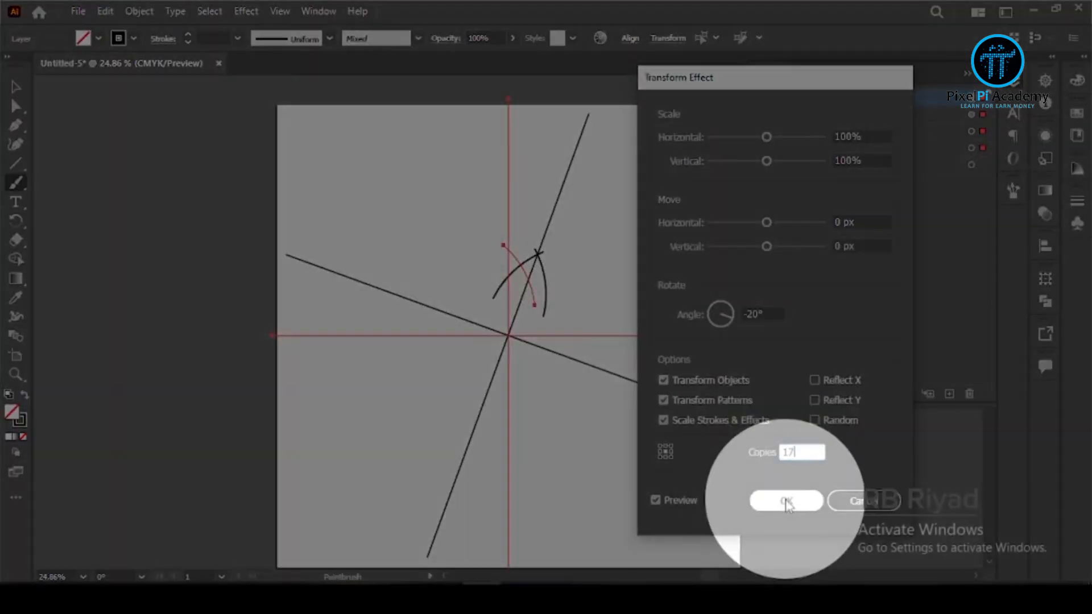
# Step: Draw a square in the upper-right quadrant, from the vertical line's upper end to the horizontal centre line
pyautogui.click(10, 162)
pyautogui.click(98, 164)
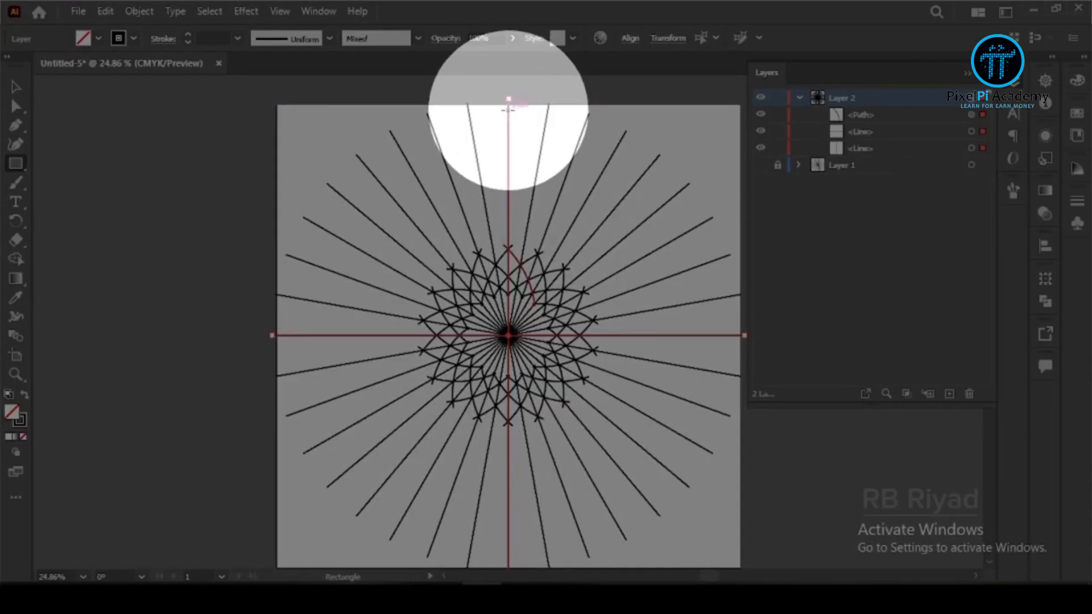
pyautogui.moveTo(509, 108); pyautogui.dragTo(733, 335)
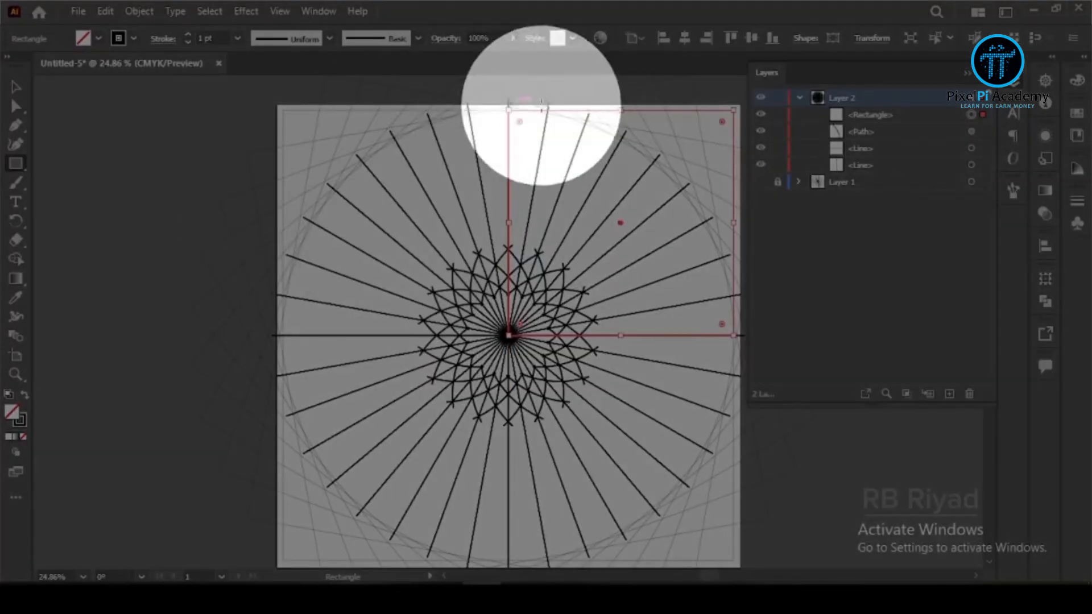
# Step: Delete the square's lower-right anchor and move its upper-right anchor onto the first ray beside the vertical line, forming a narrow wedge
pyautogui.click(16, 107)
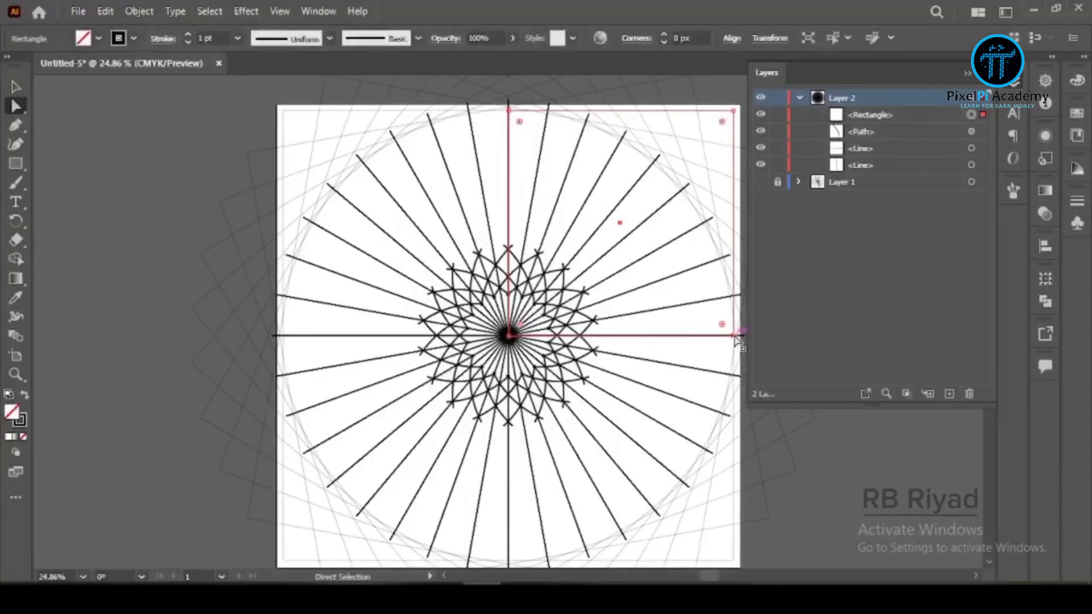
pyautogui.click(734, 336)
pyautogui.press('Delete')
pyautogui.click(733, 111)
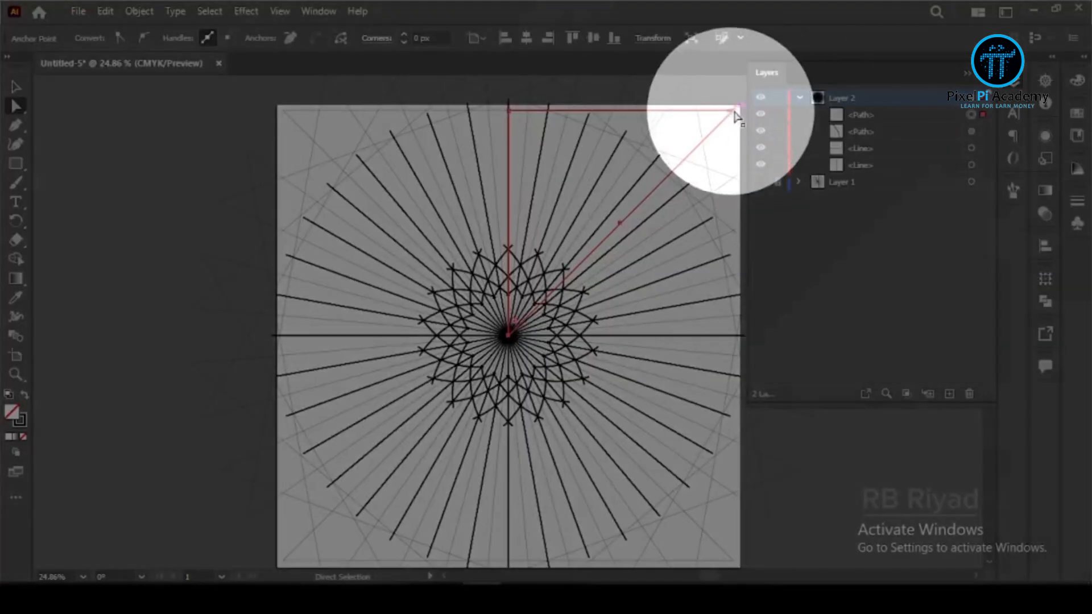
pyautogui.moveTo(733, 111); pyautogui.dragTo(546, 117)
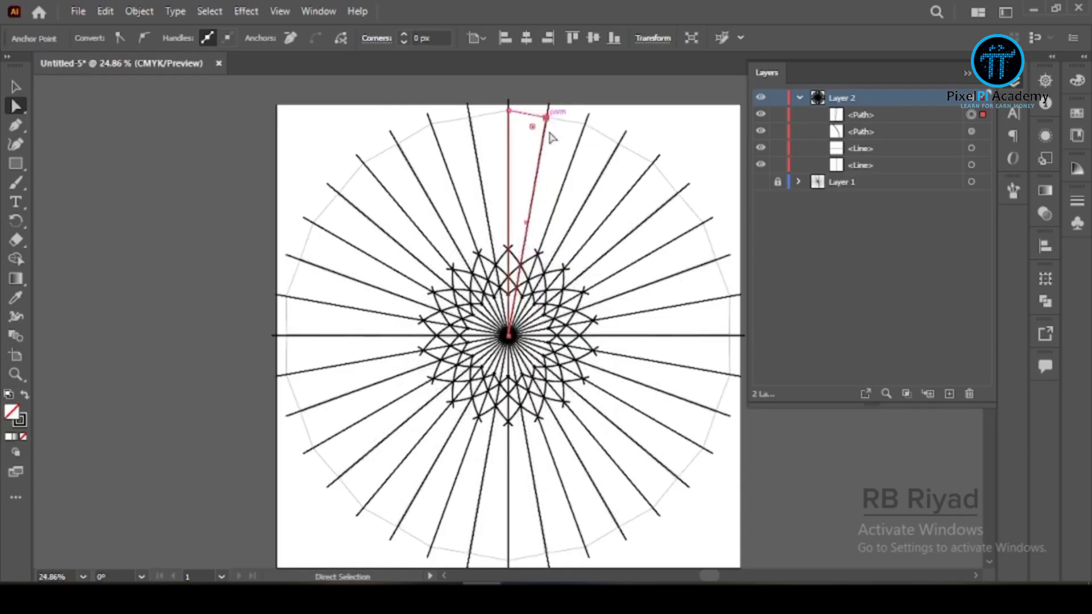
pyautogui.scroll(8, 538, 112)
pyautogui.click(967, 73)
pyautogui.moveTo(958, 80); pyautogui.dragTo(1053, 77)
pyautogui.moveTo(586, 139); pyautogui.dragTo(318, 148)
pyautogui.click(1014, 81)
pyautogui.click(760, 183)
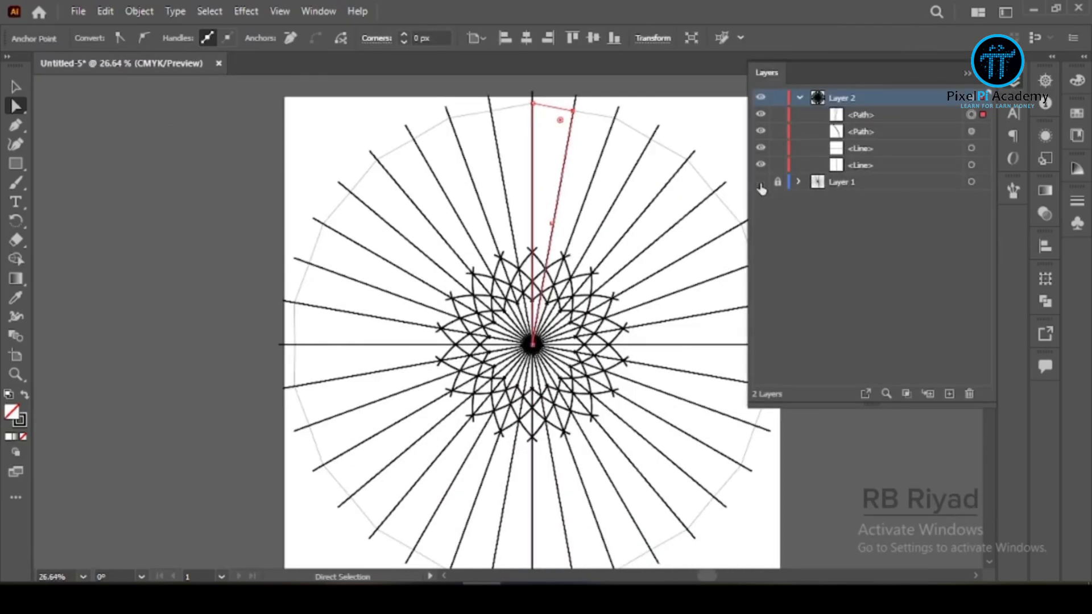
pyautogui.click(760, 182)
pyautogui.keyDown('ctrl'); pyautogui.keyDown('alt'); pyautogui.click(556, 236); pyautogui.keyUp('alt'); pyautogui.keyUp('ctrl')
pyautogui.moveTo(524, 366); pyautogui.dragTo(553, 267)
pyautogui.hotkey('ctrl', 'a')
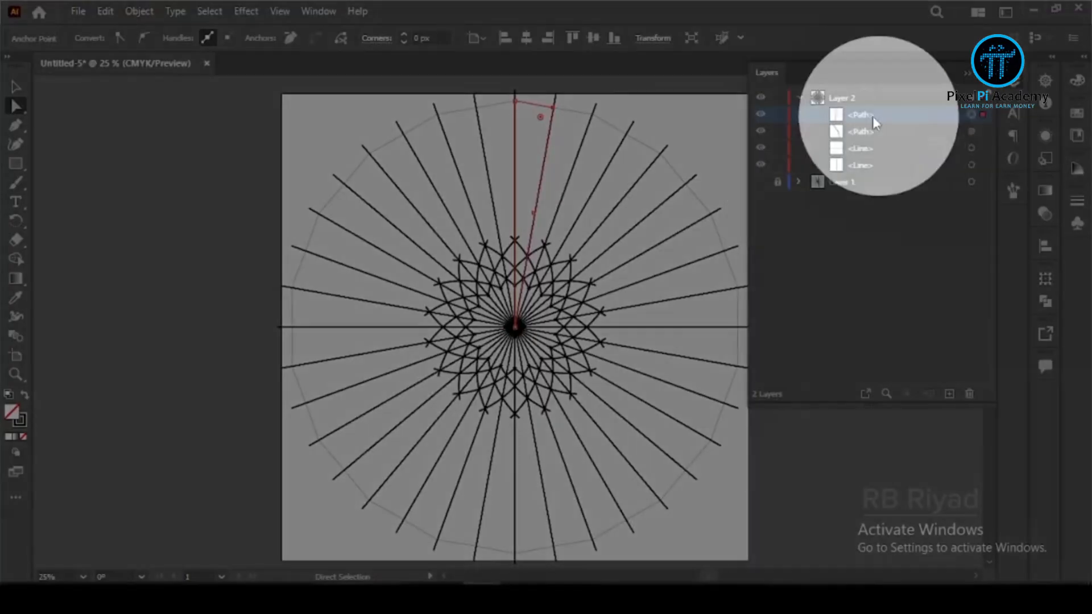
# Step: Make a clipping mask on Layer 2 using the wedge path as the clipping shape
pyautogui.click(972, 114)
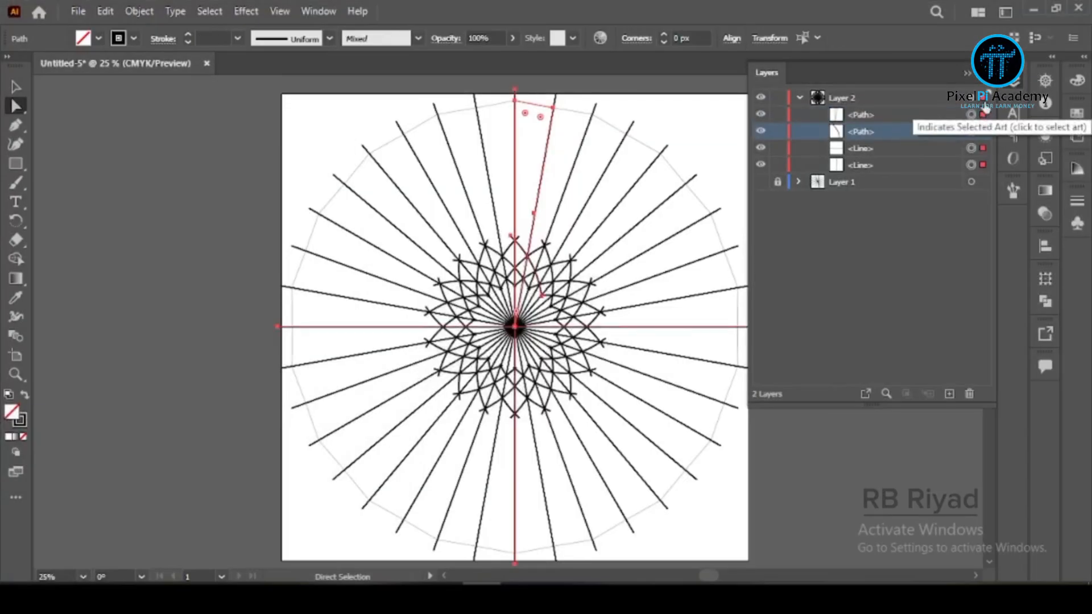
pyautogui.click(930, 116)
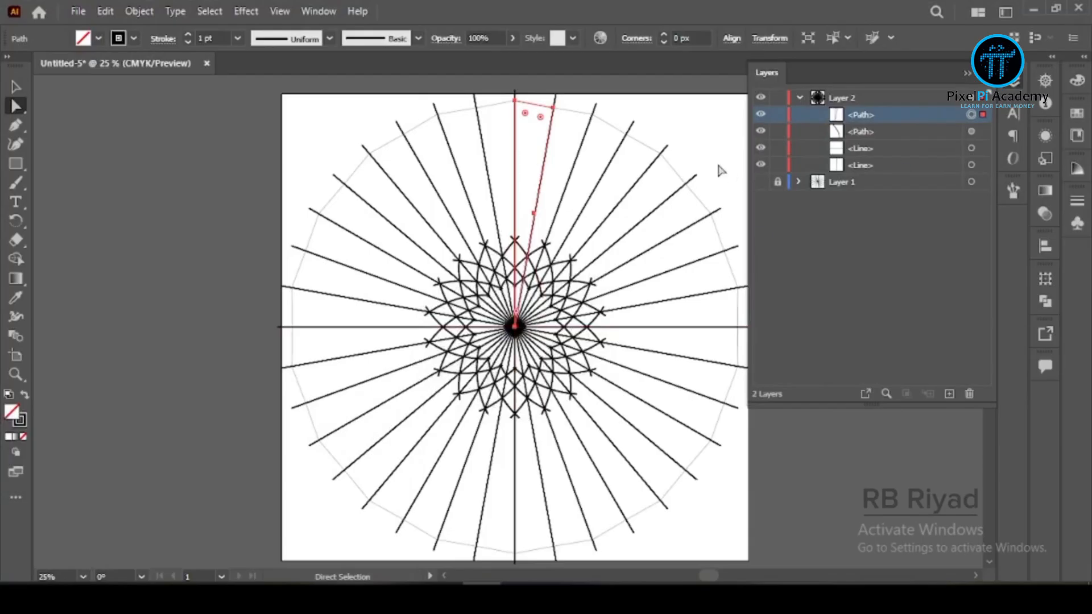
pyautogui.press('v')
pyautogui.click(324, 127)
pyautogui.click(972, 115)
pyautogui.click(918, 99)
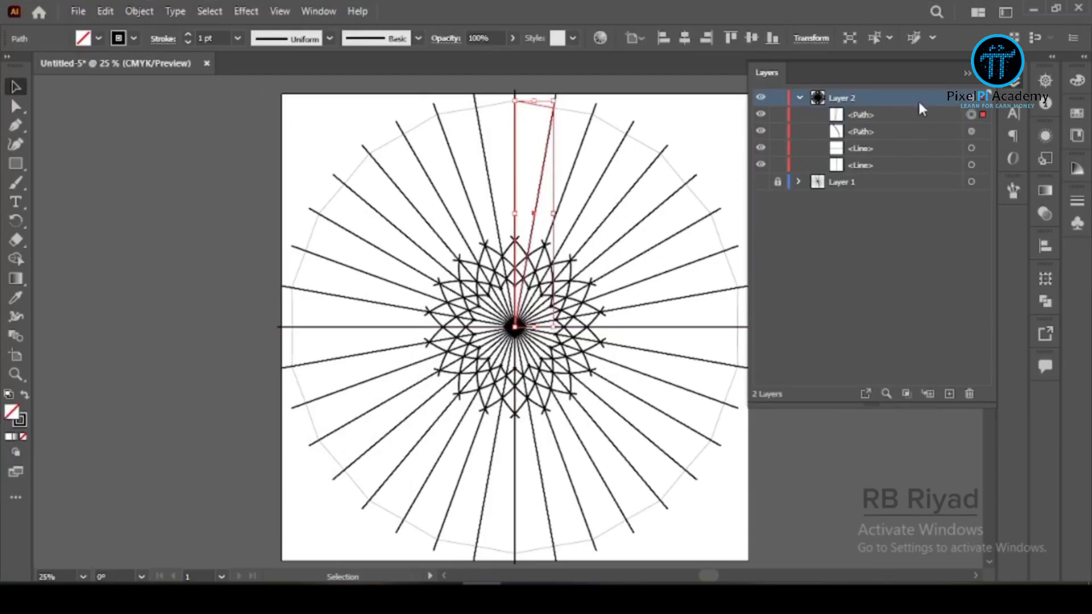
pyautogui.click(907, 393)
pyautogui.hotkey('ctrl', 'z')
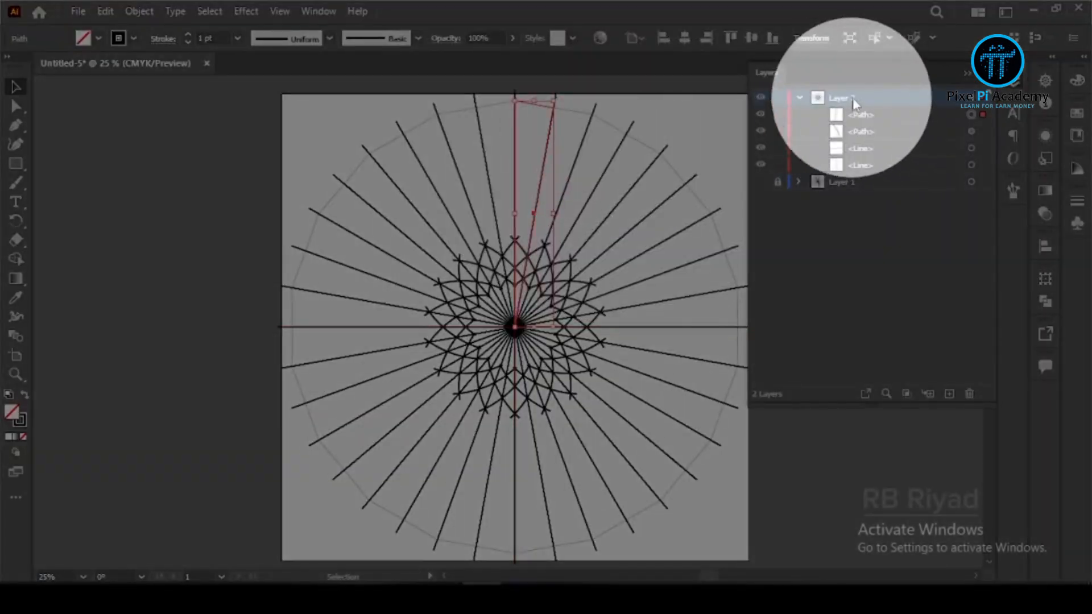
pyautogui.click(906, 394)
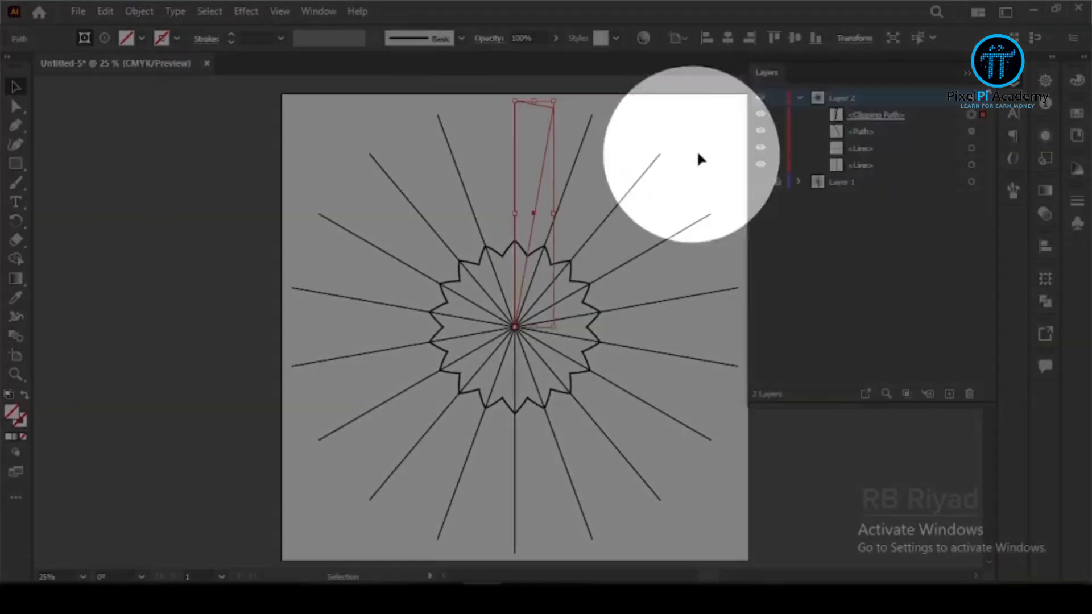
# Step: Hide the zigzag path on Layer 2 and set up the Paintbrush with a black stroke and no fill
pyautogui.click(761, 131)
pyautogui.click(593, 186)
pyautogui.click(15, 182)
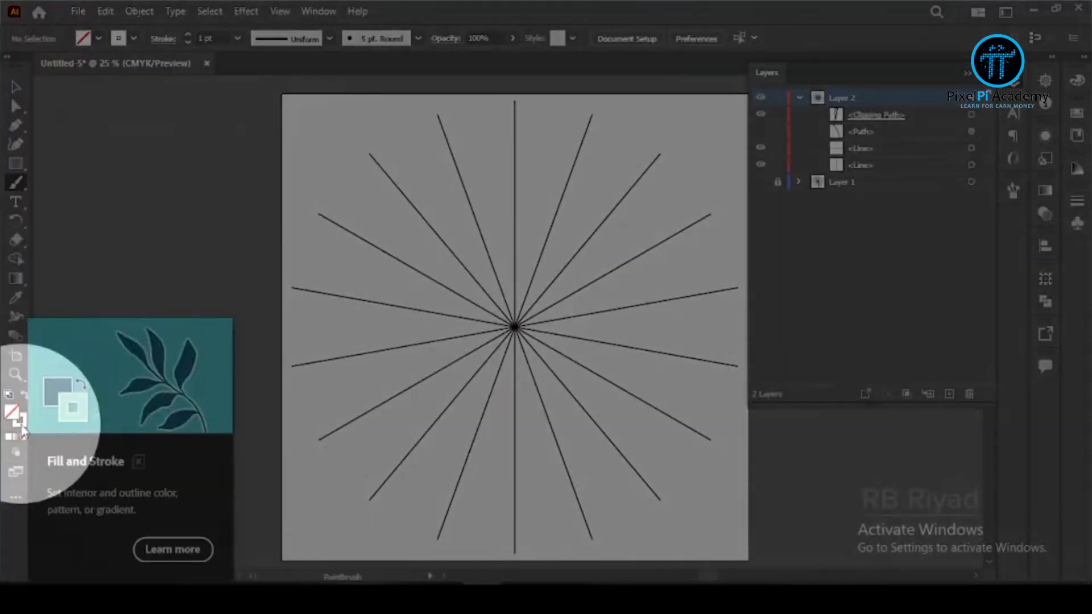
pyautogui.doubleClick(20, 420)
pyautogui.click(785, 308)
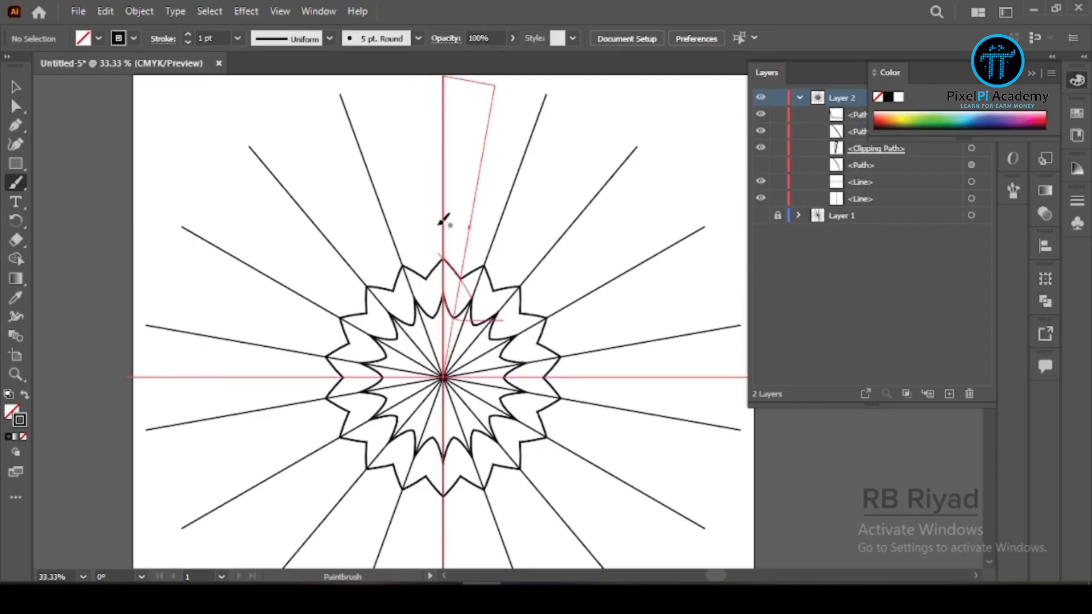
# Step: Undo the test brush strokes painted in the wedge
pyautogui.hotkey('ctrl', 'z')
pyautogui.hotkey('ctrl', 'z')
pyautogui.hotkey('ctrl', 'z')
pyautogui.moveTo(438, 226)
pyautogui.mouseDown()
pyautogui.moveTo(517, 295)
pyautogui.moveTo(446, 331)
pyautogui.mouseUp()
pyautogui.click(1031, 73)
pyautogui.keyDown('ctrl'); pyautogui.click(462, 346); pyautogui.keyUp('ctrl')
pyautogui.keyDown('ctrl'); pyautogui.click(501, 319); pyautogui.keyUp('ctrl')
pyautogui.keyDown('ctrl'); pyautogui.click(501, 319); pyautogui.keyUp('ctrl')
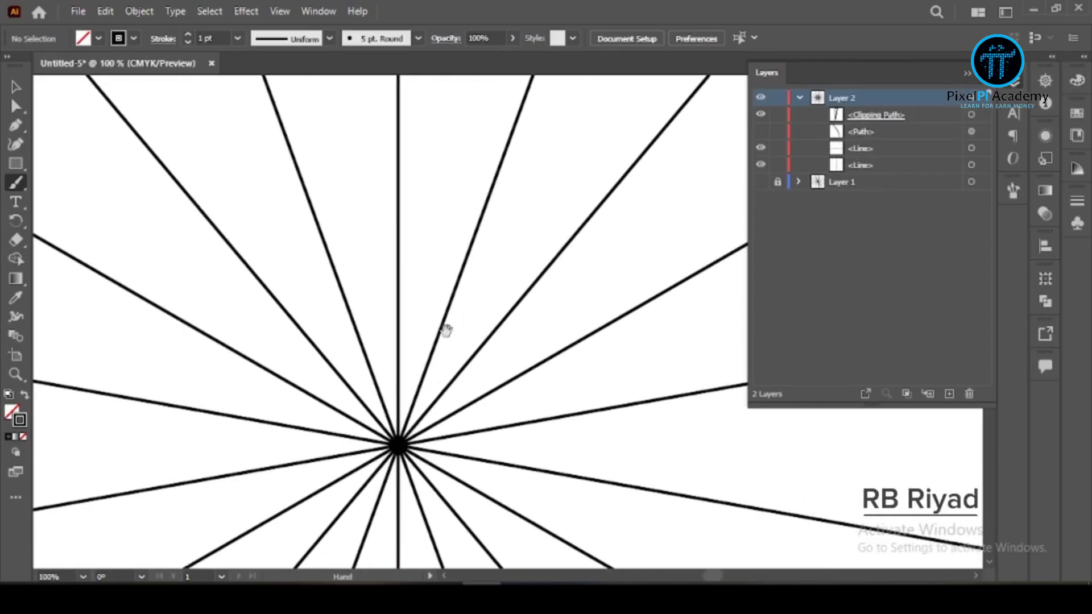
# Step: Paint a teardrop petal with a scalloped ring segment near the centre, plus a wavy stroke beside the petal, using a 1 pt stroke
pyautogui.click(237, 38)
pyautogui.click(253, 184)
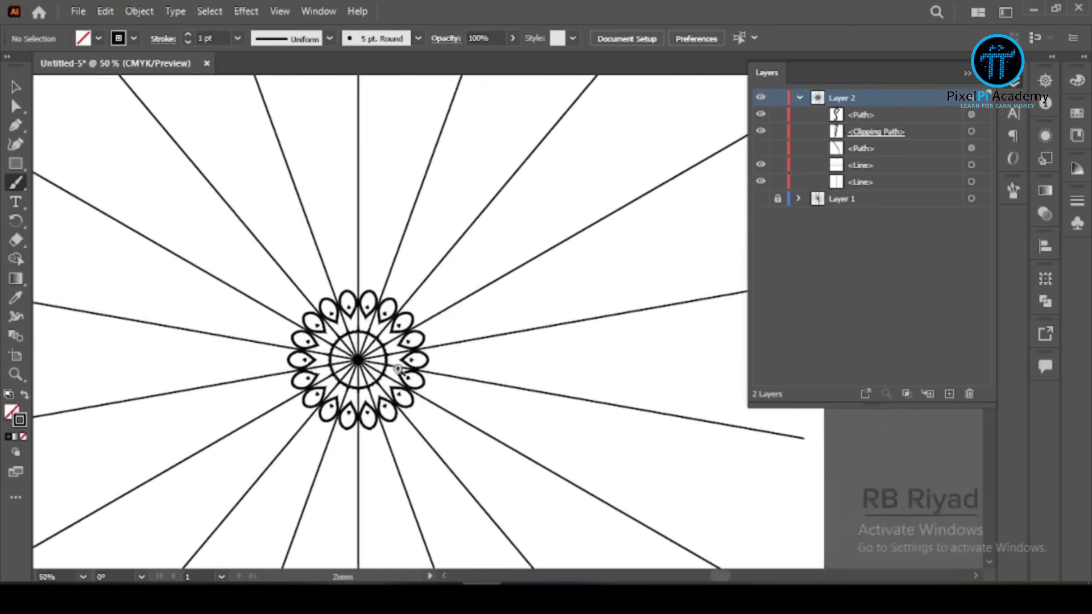
pyautogui.scroll(3, 423, 330)
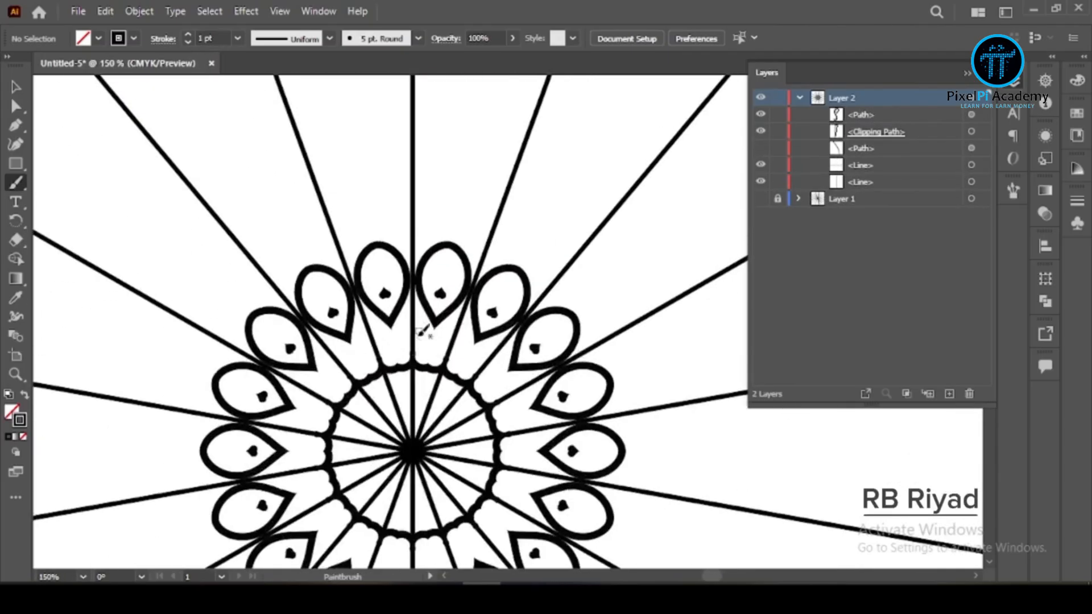
pyautogui.moveTo(424, 300); pyautogui.dragTo(425, 300)
pyautogui.scroll(-2, 476, 304)
pyautogui.scroll(4, 484, 296)
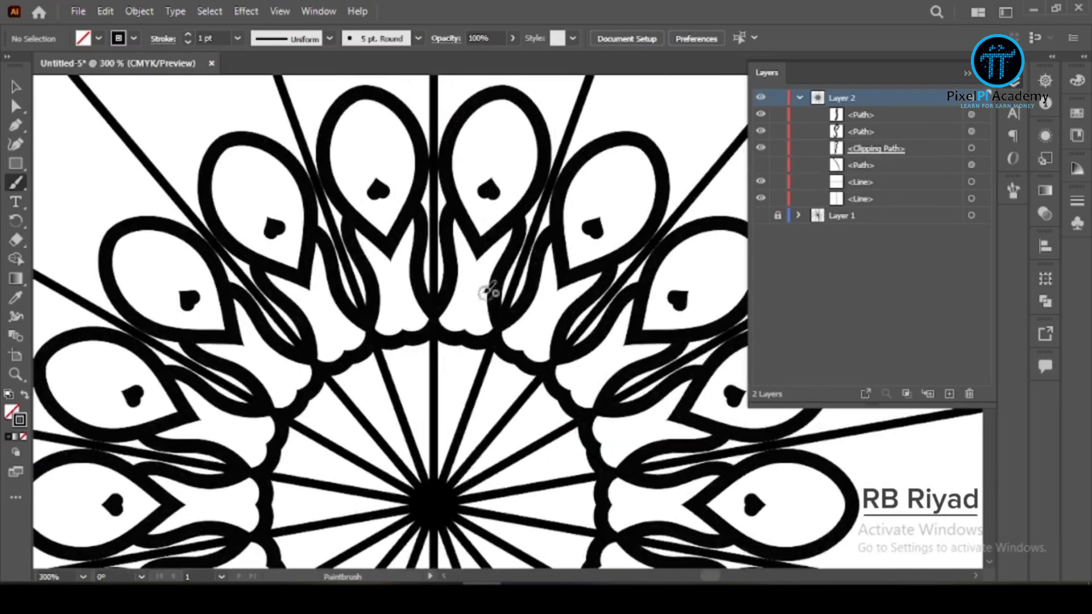
# Step: Add two small brush dots between the teardrop petal's tip and the scalloped ring
pyautogui.click(469, 306)
pyautogui.click(474, 279)
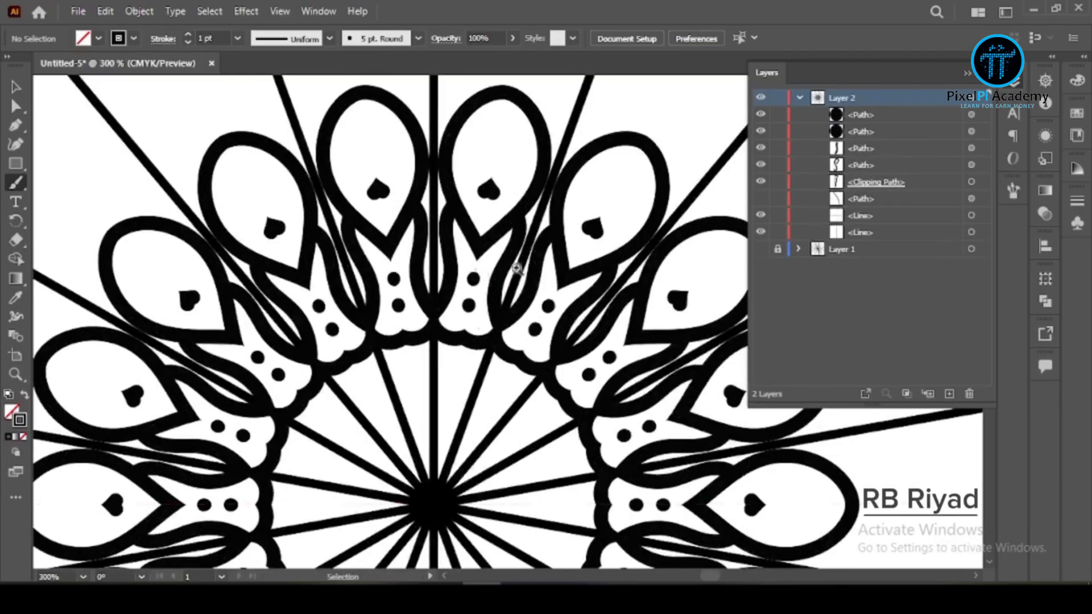
pyautogui.scroll(-3, 475, 282)
pyautogui.scroll(3, 492, 323)
# Step: Draw a small black-filled circle without a stroke inside the teardrop petal
pyautogui.moveTo(16, 164); pyautogui.dragTo(51, 197)
pyautogui.moveTo(498, 321)
pyautogui.mouseDown()
pyautogui.moveTo(516, 338)
pyautogui.moveTo(502, 317)
pyautogui.mouseUp()
pyautogui.click(561, 207)
pyautogui.scroll(-4, 485, 276)
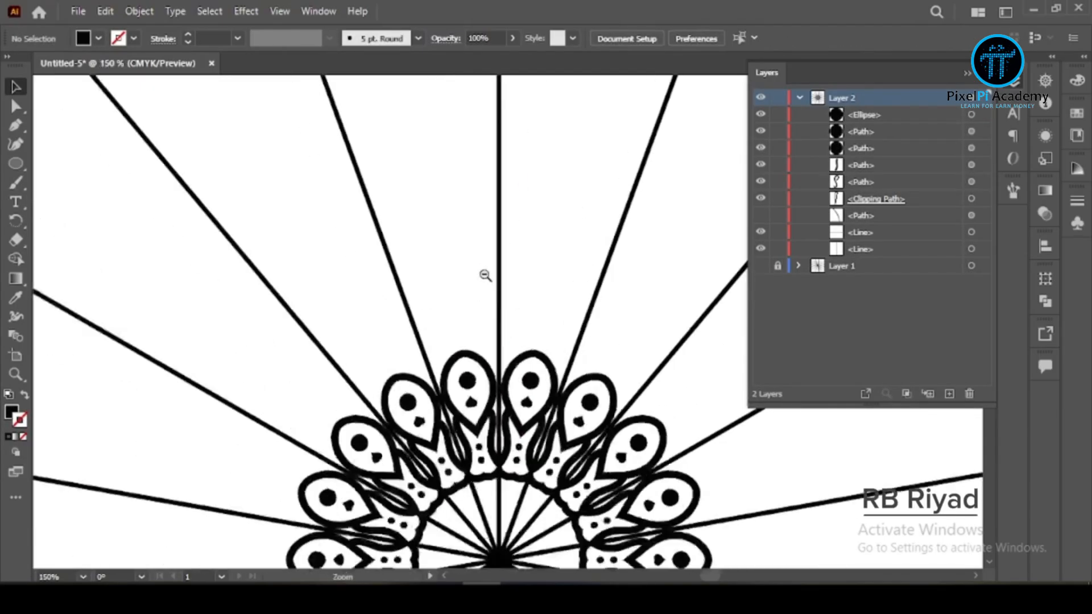
# Step: Lock the two guide lines on Layer 2
pyautogui.click(466, 373)
pyautogui.click(529, 322)
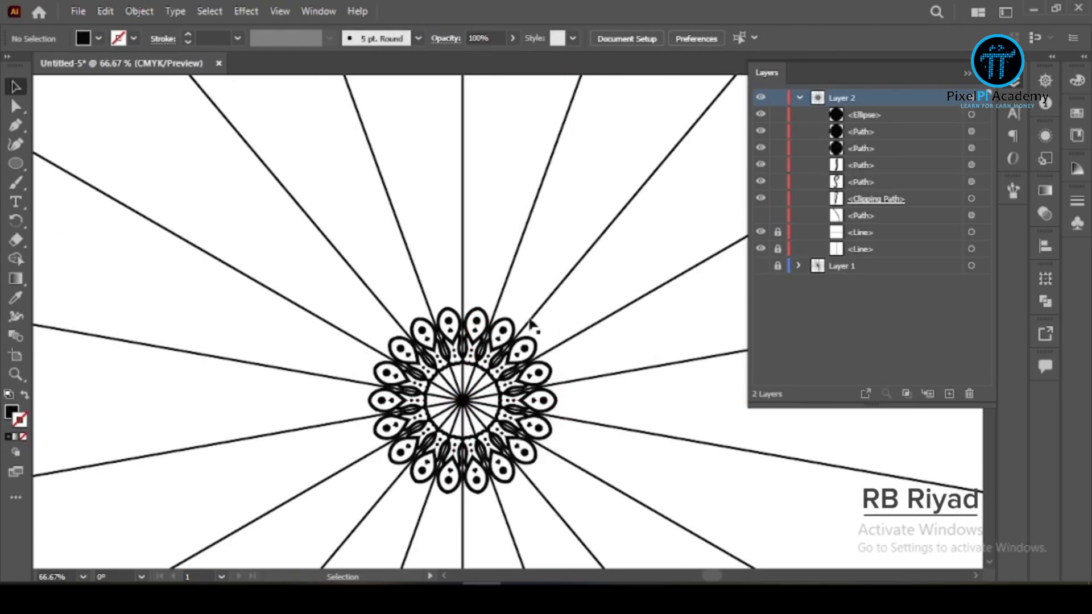
pyautogui.moveTo(530, 323); pyautogui.dragTo(443, 381)
pyautogui.click(420, 248)
# Step: Select the painted petal strokes and dots and set their stroke weight to 0.75 pt
pyautogui.click(484, 319)
pyautogui.scroll(4, 478, 362)
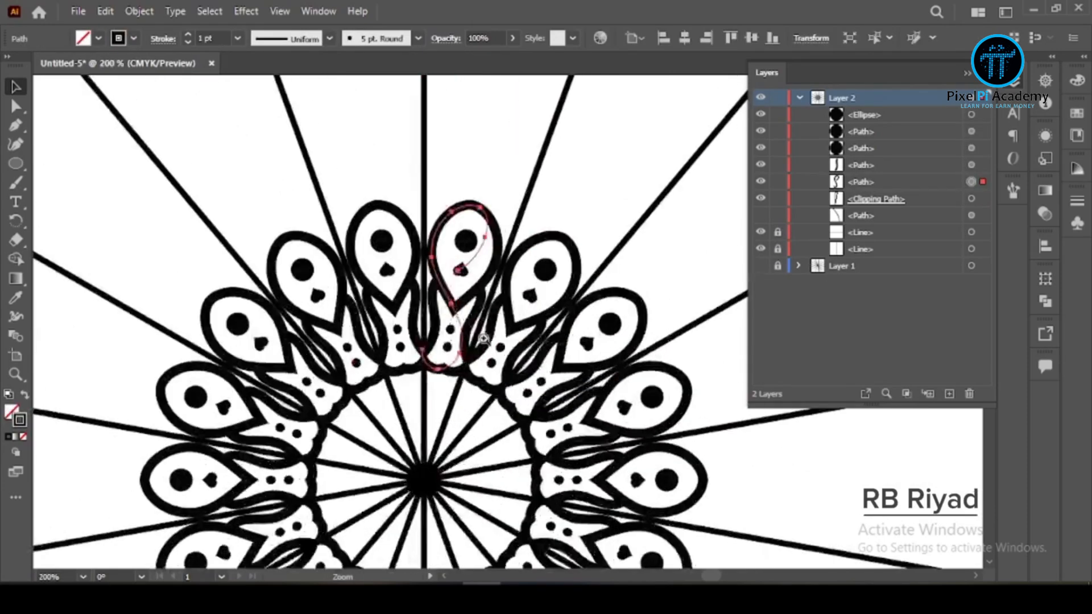
pyautogui.keyDown('shift'); pyautogui.click(436, 319); pyautogui.keyUp('shift')
pyautogui.scroll(-1, 216, 38)
pyautogui.click(549, 102)
pyautogui.moveTo(624, 241)
pyautogui.mouseDown()
pyautogui.moveTo(215, 263)
pyautogui.moveTo(596, 225)
pyautogui.mouseUp()
pyautogui.hotkey('ctrl', 'z')
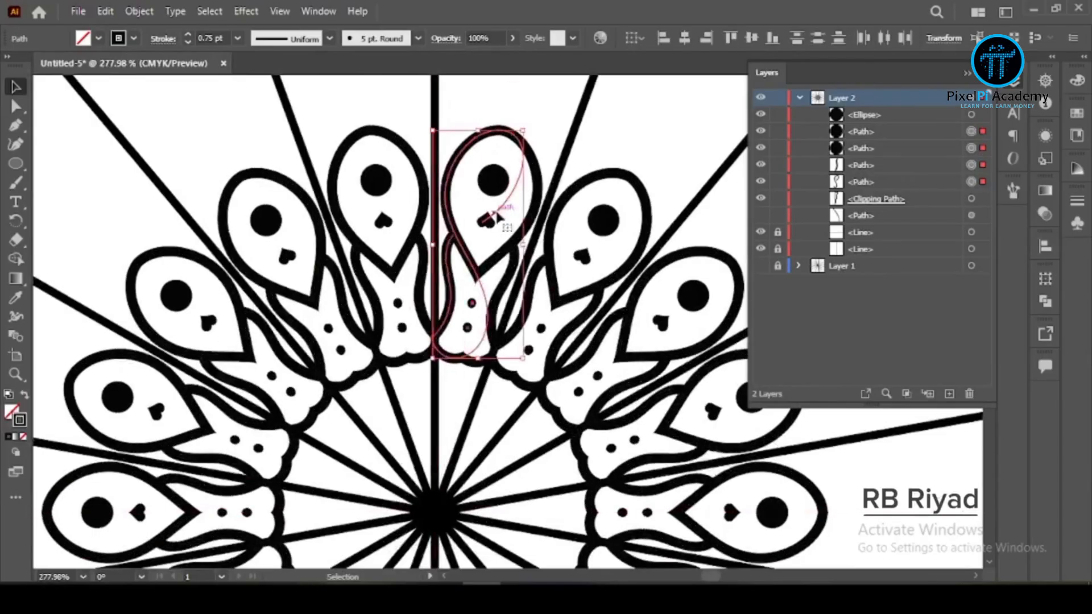
# Step: Paint a sweeping curve above the teardrop petal that forms a peak at the vertical guide and a loop at the wedge edge
pyautogui.press('b')
pyautogui.hotkey('ctrl', '-')
pyautogui.moveTo(527, 145)
pyautogui.mouseDown()
pyautogui.moveTo(491, 276)
pyautogui.moveTo(423, 132)
pyautogui.mouseUp()
pyautogui.hotkey('ctrl', 'z')
pyautogui.hotkey('ctrl', 'z')
pyautogui.moveTo(479, 194); pyautogui.dragTo(423, 158)
pyautogui.scroll(-3, 483, 291)
# Step: Paint a shorter hooked curve beneath the outer sweeping curve, starting at the vertical guide
pyautogui.scroll(5, 476, 252)
pyautogui.moveTo(505, 315); pyautogui.dragTo(481, 267)
pyautogui.moveTo(374, 164)
pyautogui.mouseDown()
pyautogui.moveTo(442, 293)
pyautogui.moveTo(462, 252)
pyautogui.moveTo(474, 335)
pyautogui.mouseUp()
pyautogui.hotkey('ctrl', 'z')
pyautogui.hotkey('ctrl', 'z')
pyautogui.moveTo(361, 165); pyautogui.dragTo(443, 289)
pyautogui.moveTo(430, 349)
pyautogui.mouseDown()
pyautogui.moveTo(428, 240)
pyautogui.moveTo(392, 305)
pyautogui.mouseUp()
pyautogui.scroll(-3, 487, 359)
pyautogui.scroll(3, 480, 342)
pyautogui.hotkey('ctrl', 'z')
pyautogui.moveTo(476, 234); pyautogui.dragTo(481, 223)
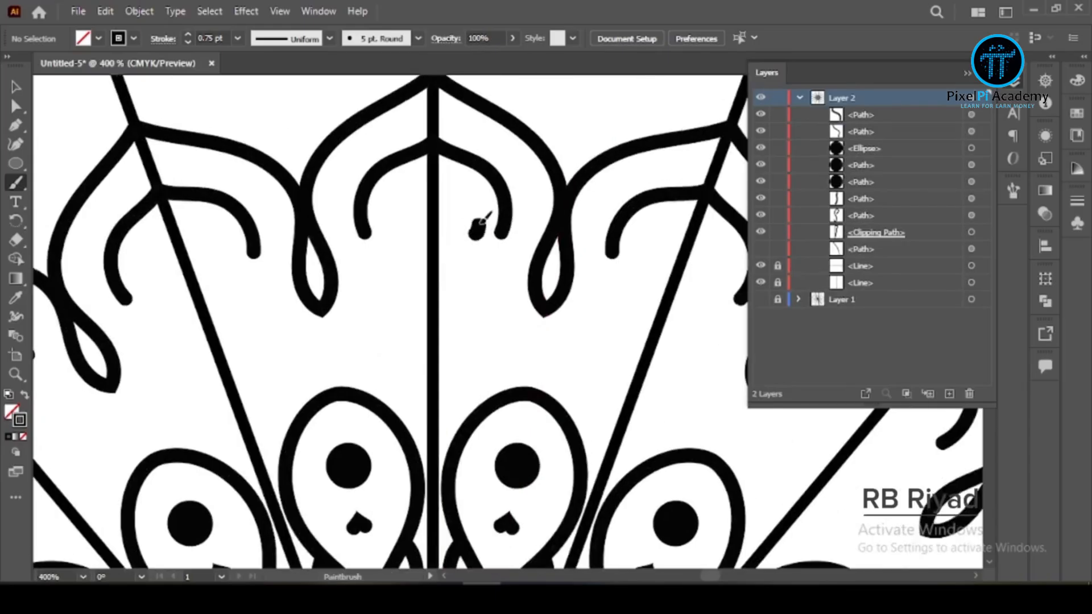
pyautogui.moveTo(472, 312)
pyautogui.mouseDown()
pyautogui.moveTo(580, 363)
pyautogui.moveTo(517, 282)
pyautogui.moveTo(517, 208)
pyautogui.mouseUp()
pyautogui.scroll(-4, 580, 363)
pyautogui.hotkey('ctrl', 'z')
pyautogui.scroll(4, 510, 167)
# Step: Paint a small heart at the free end of the inner hooked curve
pyautogui.moveTo(510, 167)
pyautogui.mouseDown()
pyautogui.moveTo(525, 316)
pyautogui.moveTo(492, 169)
pyautogui.mouseUp()
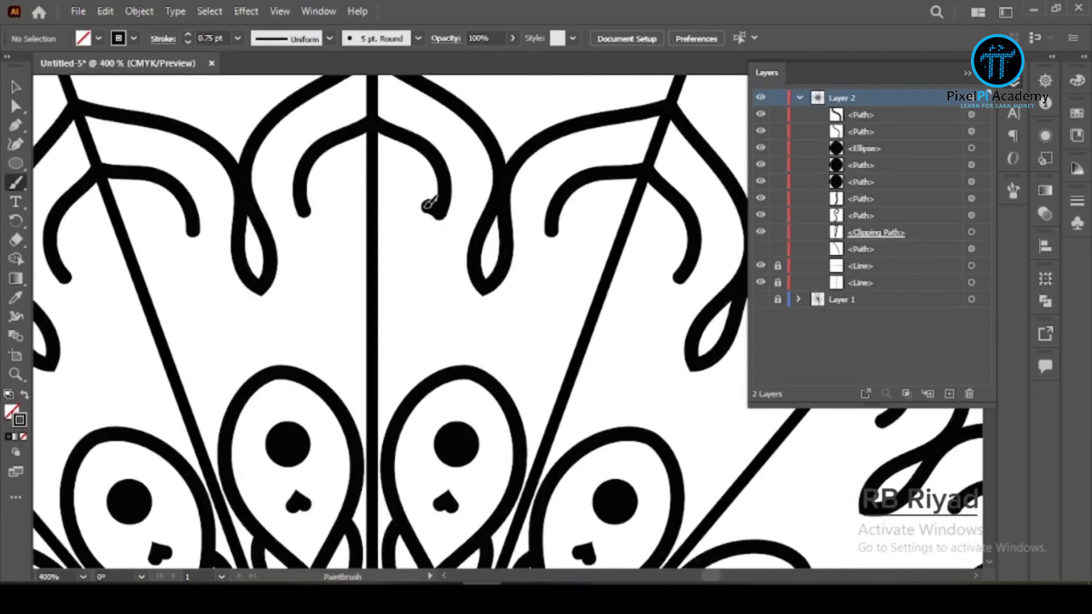
pyautogui.moveTo(462, 228); pyautogui.dragTo(471, 206)
pyautogui.scroll(-3, 458, 175)
pyautogui.scroll(3, 512, 332)
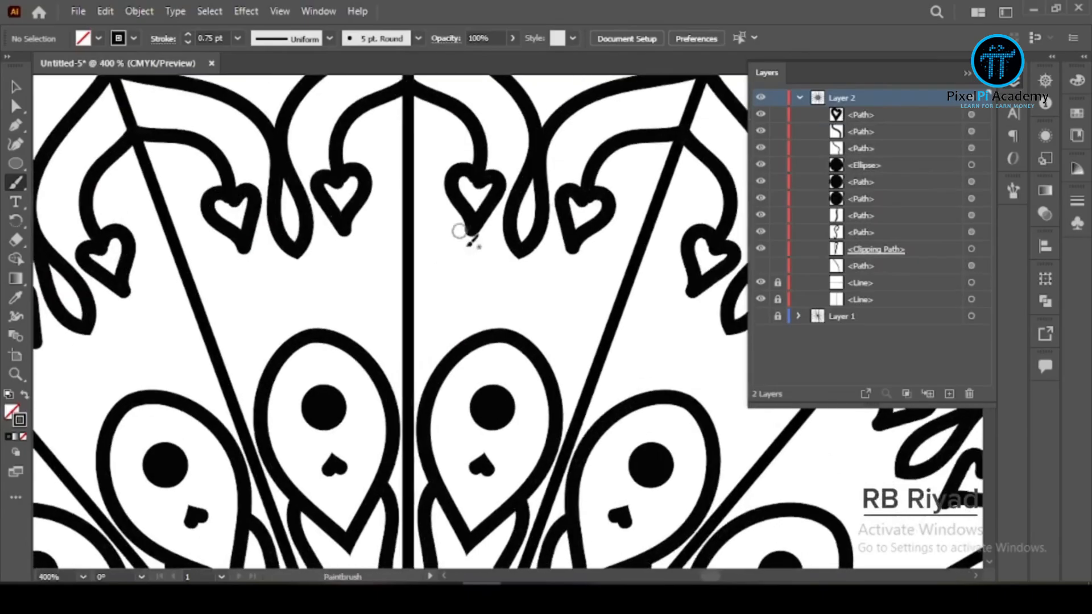
# Step: Add four brush dots in a diamond arrangement between the heart and the teardrop petal
pyautogui.click(515, 280)
pyautogui.click(509, 314)
pyautogui.click(490, 295)
pyautogui.click(532, 301)
pyautogui.scroll(-5, 561, 312)
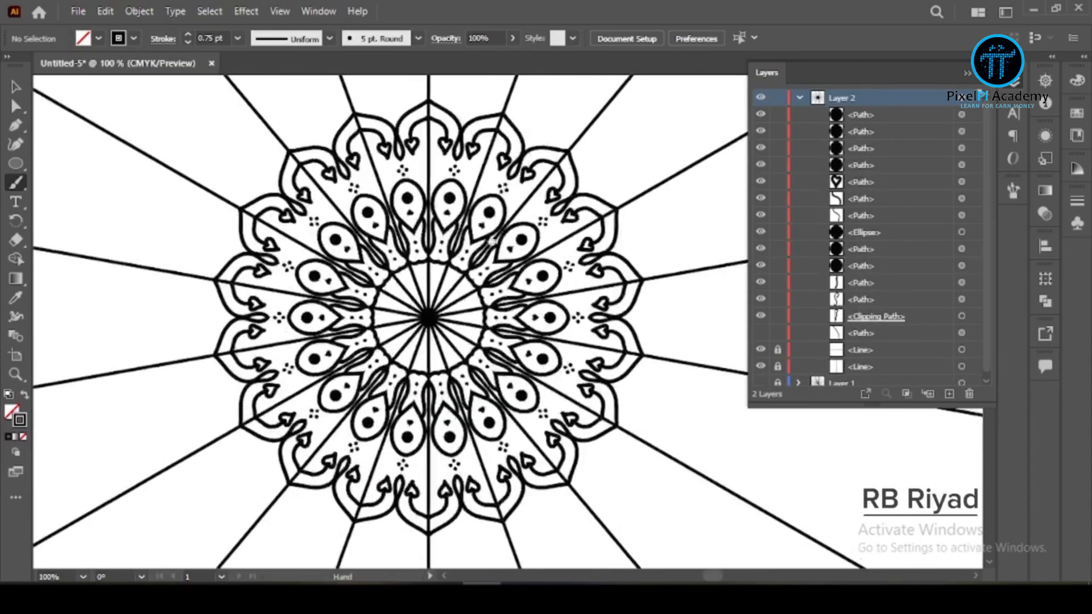
# Step: Paint a V-shaped stroke and a ring segment inside the central scalloped ring
pyautogui.moveTo(441, 340); pyautogui.dragTo(500, 336)
pyautogui.moveTo(372, 247)
pyautogui.mouseDown()
pyautogui.moveTo(412, 251)
pyautogui.moveTo(423, 232)
pyautogui.mouseUp()
pyautogui.scroll(-5, 460, 249)
pyautogui.scroll(5, 465, 306)
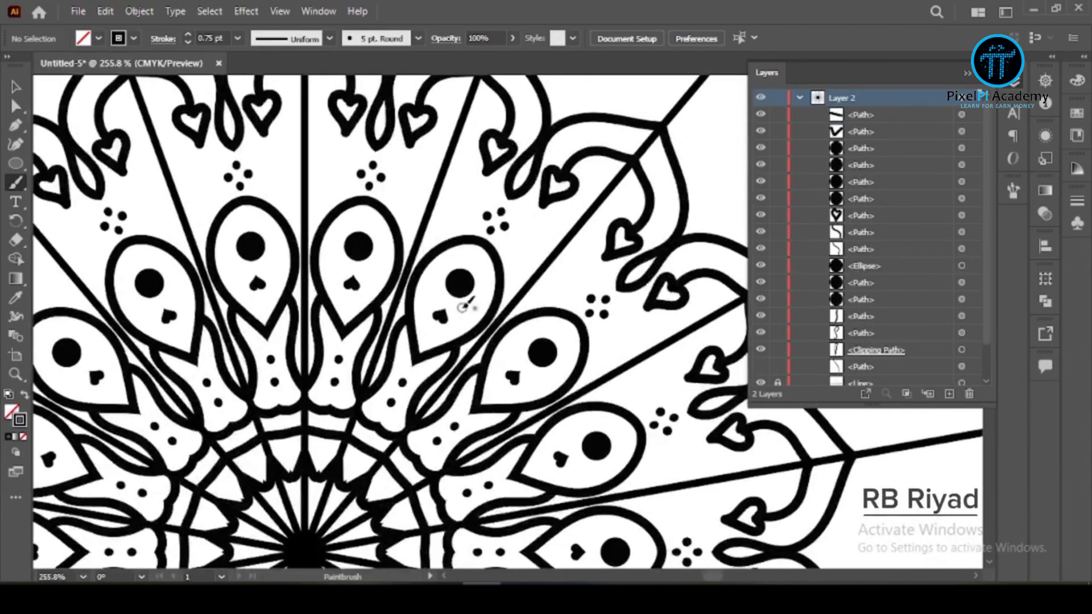
pyautogui.moveTo(340, 264); pyautogui.dragTo(324, 234)
pyautogui.hotkey('ctrl', 'z')
pyautogui.moveTo(433, 305)
pyautogui.mouseDown()
pyautogui.moveTo(206, 320)
pyautogui.moveTo(371, 319)
pyautogui.mouseUp()
pyautogui.hotkey('ctrl', 'z')
pyautogui.scroll(4, 371, 324)
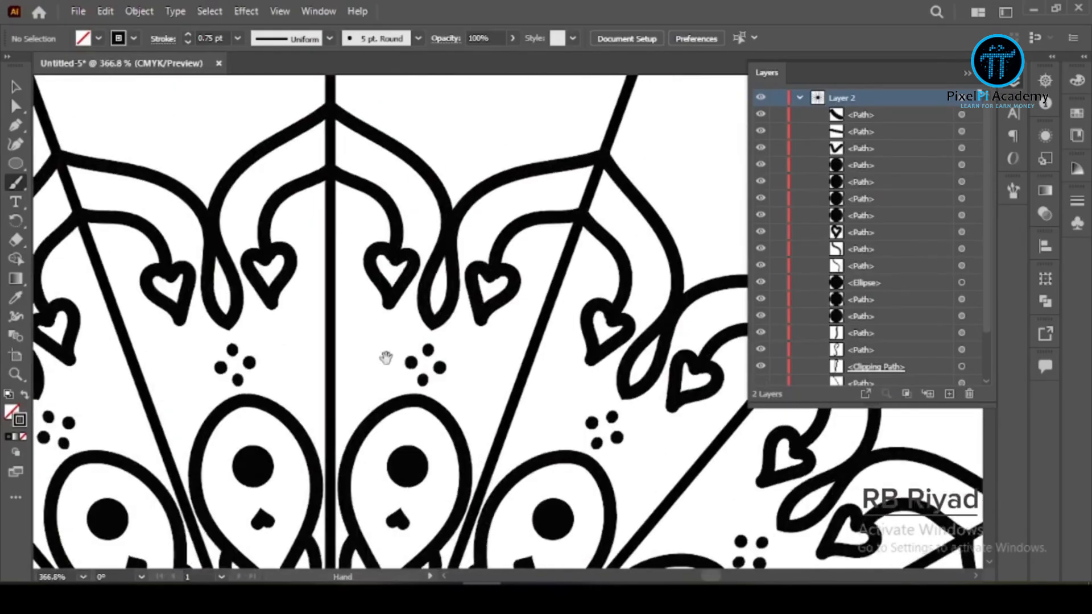
# Step: Paint a turnip-shaped petal above the outer curve and top it with a pointed leaf containing a short centre line
pyautogui.scroll(-6, 387, 369)
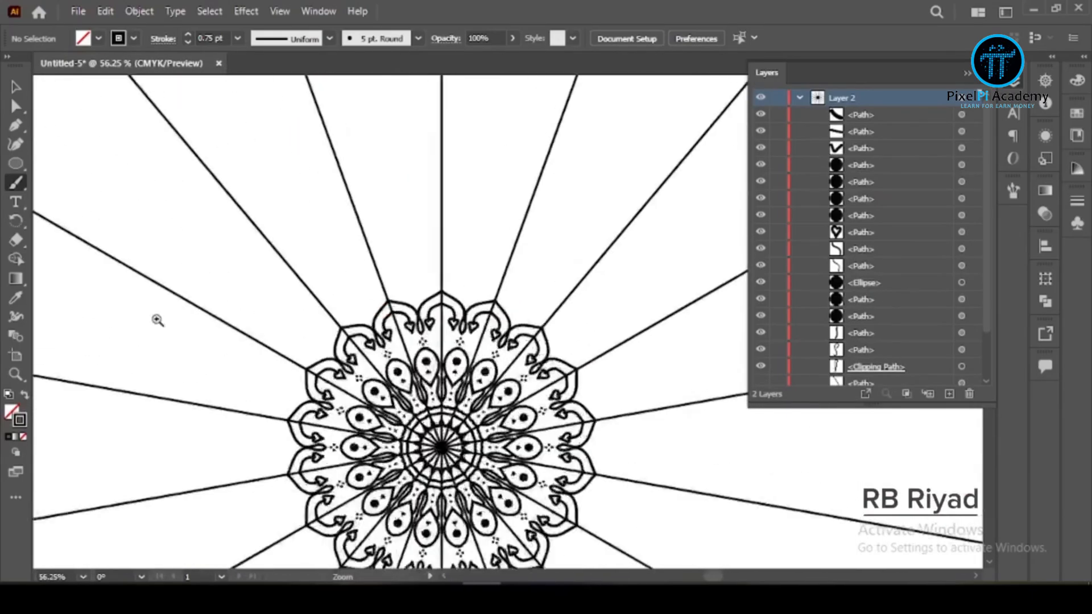
pyautogui.scroll(3, 385, 340)
pyautogui.moveTo(438, 251); pyautogui.dragTo(397, 340)
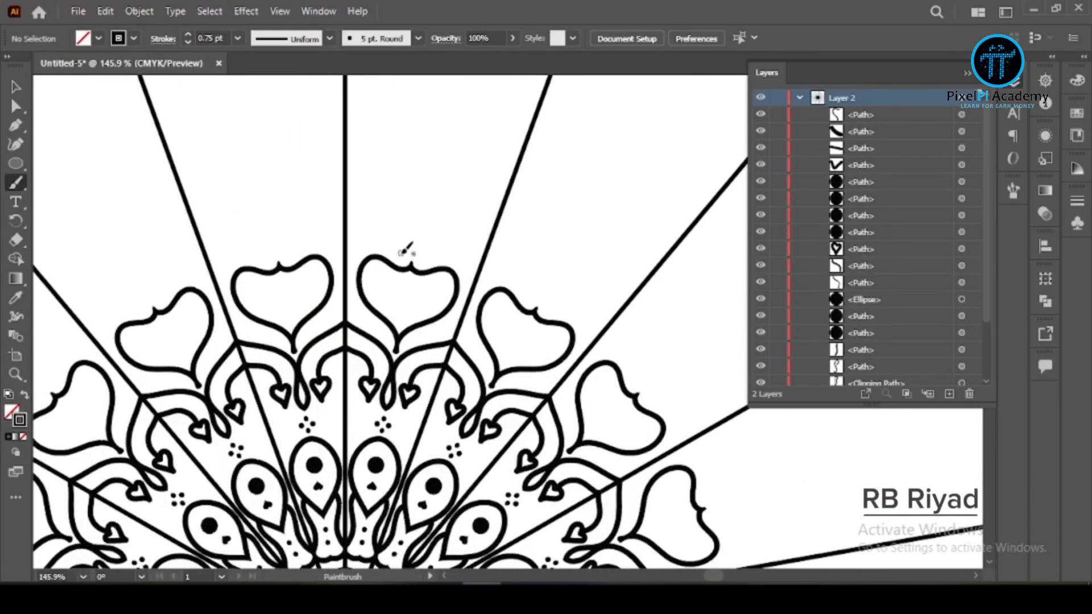
pyautogui.moveTo(478, 261)
pyautogui.mouseDown()
pyautogui.moveTo(207, 288)
pyautogui.moveTo(476, 223)
pyautogui.mouseUp()
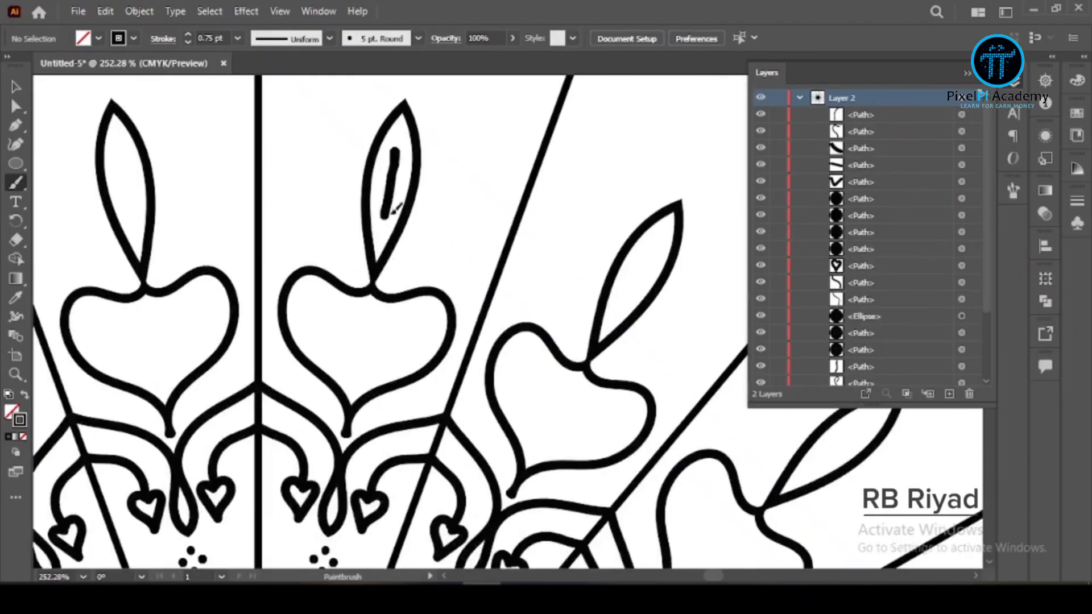
pyautogui.moveTo(397, 208); pyautogui.dragTo(392, 213)
pyautogui.moveTo(322, 327); pyautogui.dragTo(367, 313)
pyautogui.hotkey('ctrl', 'z')
pyautogui.moveTo(358, 384)
pyautogui.mouseDown()
pyautogui.moveTo(335, 350)
pyautogui.moveTo(371, 324)
pyautogui.mouseUp()
pyautogui.moveTo(440, 330)
pyautogui.mouseDown()
pyautogui.moveTo(160, 335)
pyautogui.moveTo(518, 321)
pyautogui.mouseUp()
pyautogui.hotkey('ctrl', 'z')
pyautogui.moveTo(305, 380); pyautogui.dragTo(315, 414)
pyautogui.hotkey('ctrl', 'z')
pyautogui.moveTo(314, 418); pyautogui.dragTo(258, 283)
pyautogui.moveTo(319, 336); pyautogui.dragTo(309, 301)
pyautogui.hotkey('ctrl', 'z')
pyautogui.hotkey('ctrl', 'z')
pyautogui.moveTo(326, 372)
pyautogui.mouseDown()
pyautogui.moveTo(359, 303)
pyautogui.moveTo(293, 301)
pyautogui.mouseUp()
pyautogui.moveTo(324, 361)
pyautogui.mouseDown()
pyautogui.moveTo(368, 332)
pyautogui.moveTo(284, 333)
pyautogui.mouseUp()
pyautogui.hotkey('ctrl', 'z')
pyautogui.hotkey('ctrl', 'z')
pyautogui.hotkey('ctrl', 'z')
pyautogui.hotkey('ctrl', 'z')
# Step: Paint three curved stripes across the inside of the turnip-shaped petal
pyautogui.scroll(-4, 442, 385)
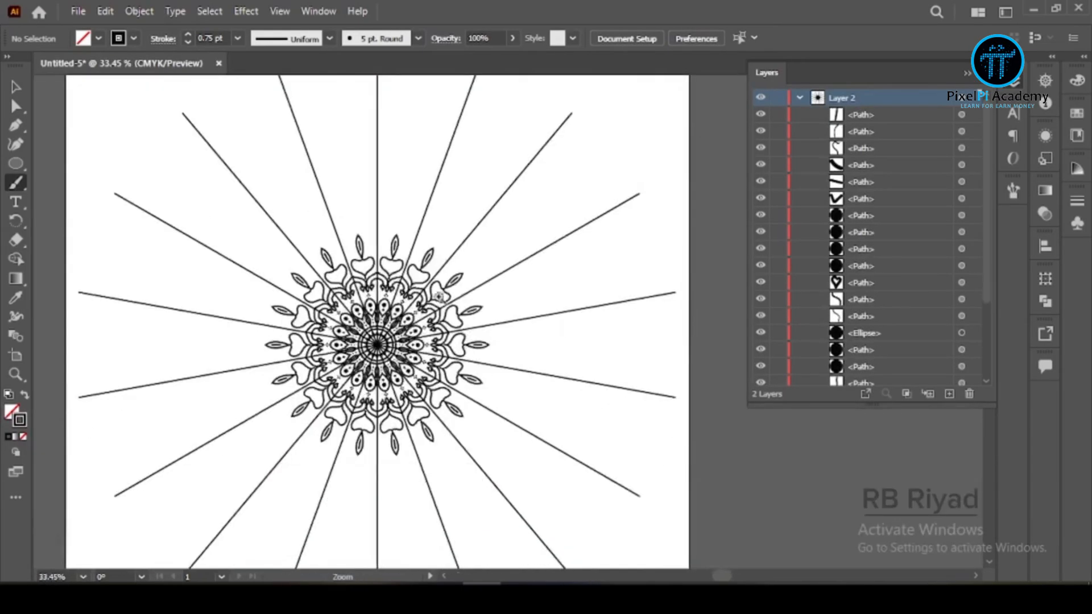
pyautogui.scroll(8, 405, 287)
pyautogui.moveTo(342, 228)
pyautogui.mouseDown()
pyautogui.moveTo(489, 246)
pyautogui.moveTo(393, 288)
pyautogui.moveTo(492, 258)
pyautogui.moveTo(489, 247)
pyautogui.mouseUp()
pyautogui.hotkey('ctrl', 'z')
pyautogui.moveTo(320, 284); pyautogui.dragTo(468, 307)
pyautogui.hotkey('ctrl', 'z')
pyautogui.moveTo(494, 275)
pyautogui.mouseDown()
pyautogui.moveTo(194, 277)
pyautogui.moveTo(563, 276)
pyautogui.mouseUp()
pyautogui.hotkey('ctrl', 'z')
pyautogui.moveTo(342, 316); pyautogui.dragTo(493, 281)
pyautogui.moveTo(510, 285)
pyautogui.mouseDown()
pyautogui.moveTo(254, 290)
pyautogui.moveTo(407, 281)
pyautogui.moveTo(406, 311)
pyautogui.mouseUp()
pyautogui.hotkey('ctrl', 'z')
pyautogui.press('v')
pyautogui.click(503, 201)
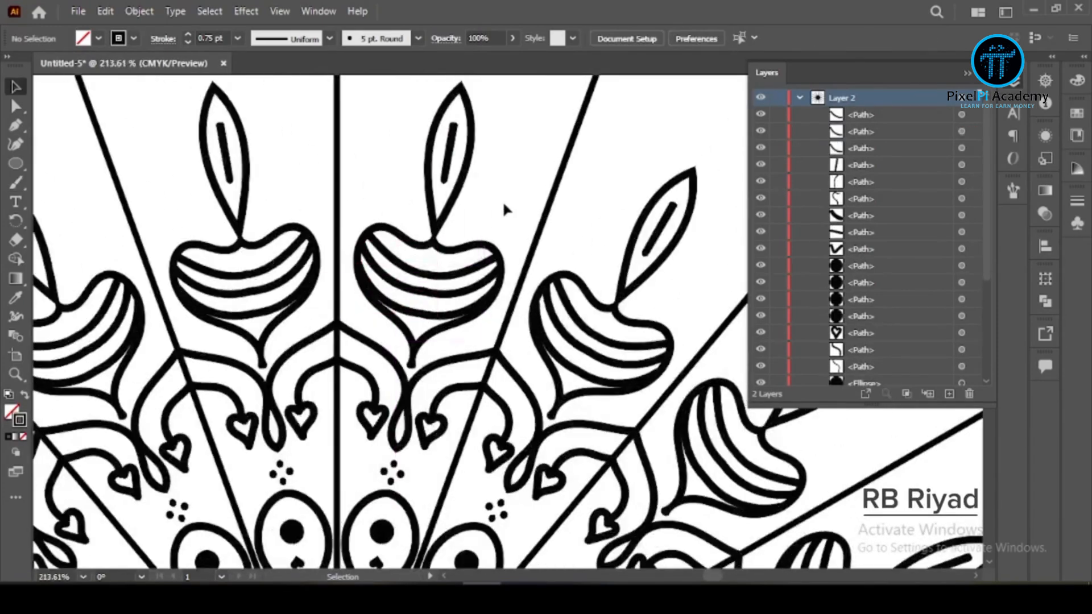
# Step: Paint short rays fanning out beside the pointed leaf above the turnip-shaped petal
pyautogui.press('b')
pyautogui.moveTo(490, 208); pyautogui.dragTo(264, 241)
pyautogui.moveTo(439, 264)
pyautogui.mouseDown()
pyautogui.moveTo(522, 197)
pyautogui.moveTo(683, 154)
pyautogui.mouseUp()
pyautogui.moveTo(552, 96); pyautogui.dragTo(501, 319)
pyautogui.moveTo(447, 365)
pyautogui.mouseDown()
pyautogui.moveTo(422, 292)
pyautogui.moveTo(430, 354)
pyautogui.moveTo(362, 281)
pyautogui.mouseUp()
pyautogui.moveTo(442, 331)
pyautogui.mouseDown()
pyautogui.moveTo(431, 250)
pyautogui.moveTo(437, 259)
pyautogui.mouseUp()
pyautogui.hotkey('ctrl', 'z')
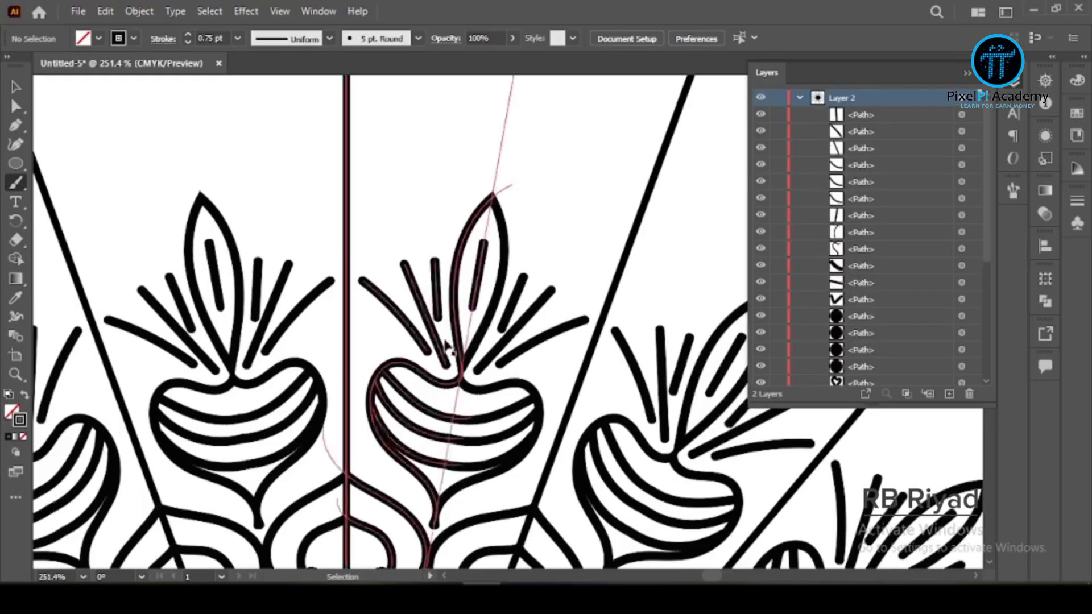
pyautogui.scroll(-6, 499, 267)
pyautogui.scroll(4, 500, 266)
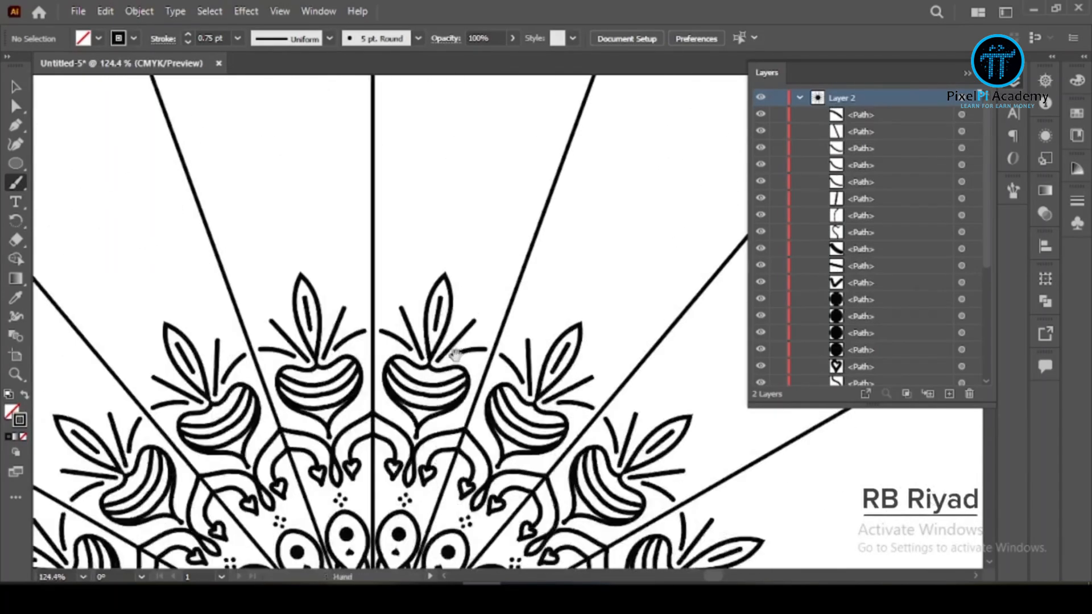
pyautogui.hotkey('ctrl', 'z')
pyautogui.moveTo(419, 288)
pyautogui.mouseDown()
pyautogui.moveTo(414, 308)
pyautogui.moveTo(444, 229)
pyautogui.mouseUp()
pyautogui.moveTo(468, 310); pyautogui.dragTo(462, 228)
pyautogui.hotkey('ctrl', 'z')
pyautogui.hotkey('ctrl', 'z')
# Step: Paint two arched strokes and a wavy outer outline enclosing the leaf and its rays
pyautogui.moveTo(570, 266); pyautogui.dragTo(544, 266)
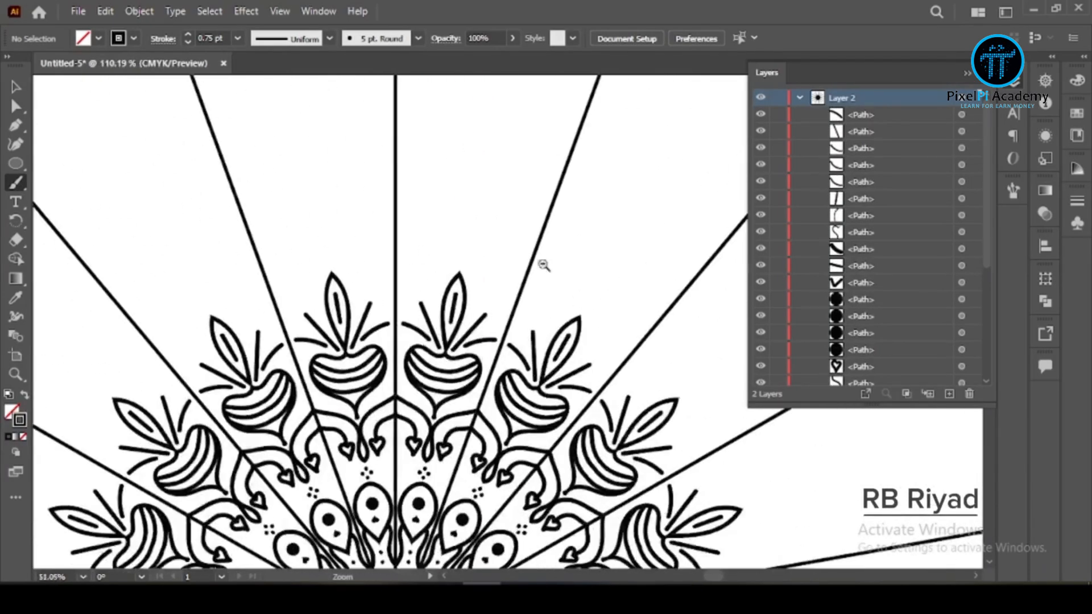
pyautogui.moveTo(567, 223)
pyautogui.mouseDown()
pyautogui.moveTo(519, 285)
pyautogui.moveTo(432, 260)
pyautogui.mouseUp()
pyautogui.scroll(1, 653, 277)
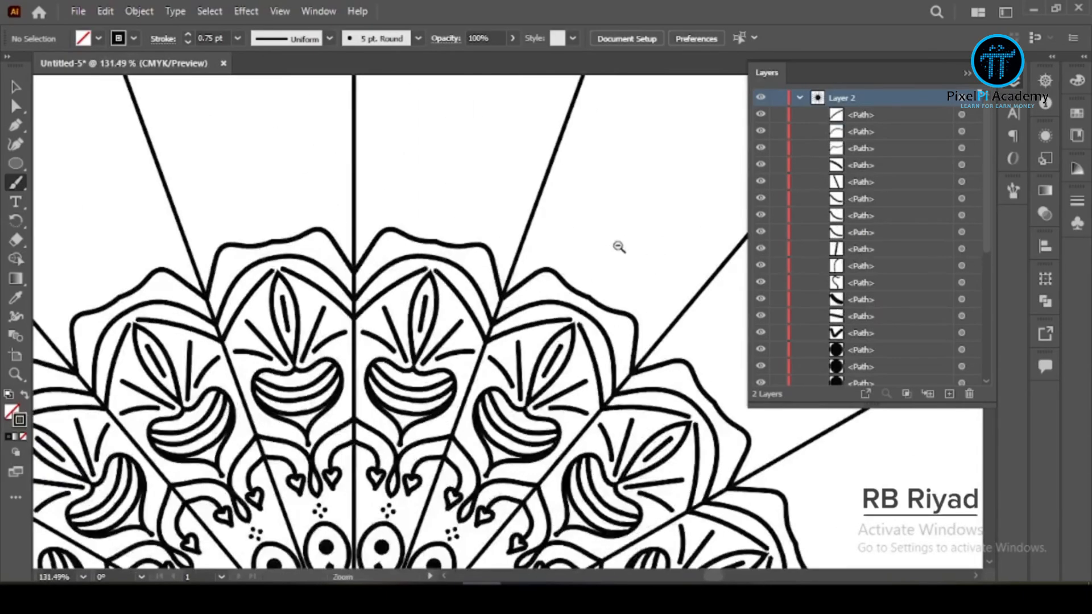
pyautogui.scroll(-4, 366, 230)
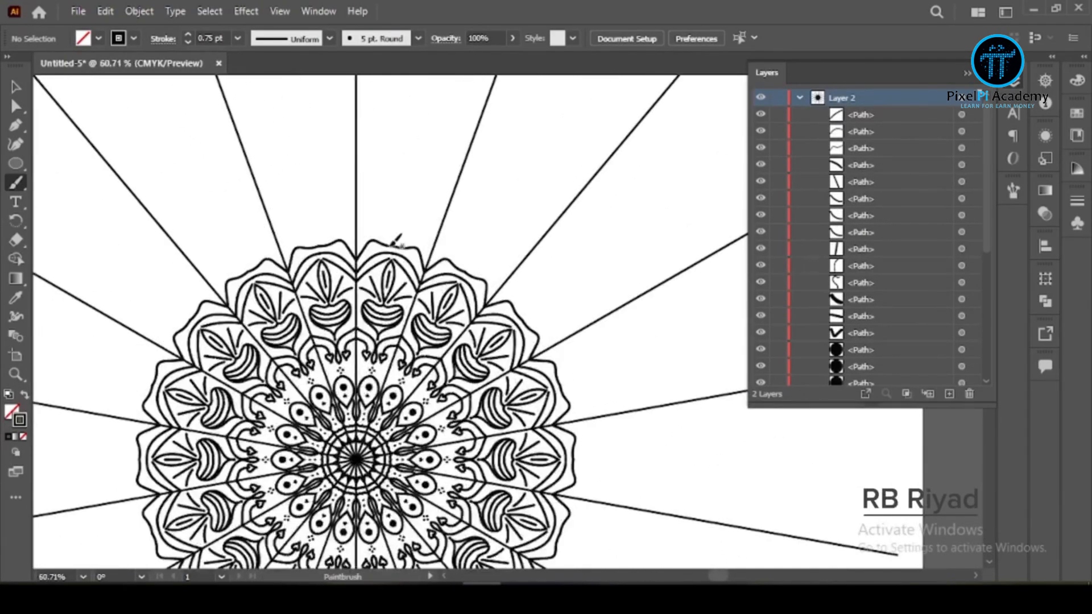
# Step: Paint a rounded scallop beyond the wavy outline and nest two smaller looping curves inside it
pyautogui.moveTo(383, 202); pyautogui.dragTo(367, 210)
pyautogui.hotkey('ctrl', 'z')
pyautogui.scroll(8, 285, 256)
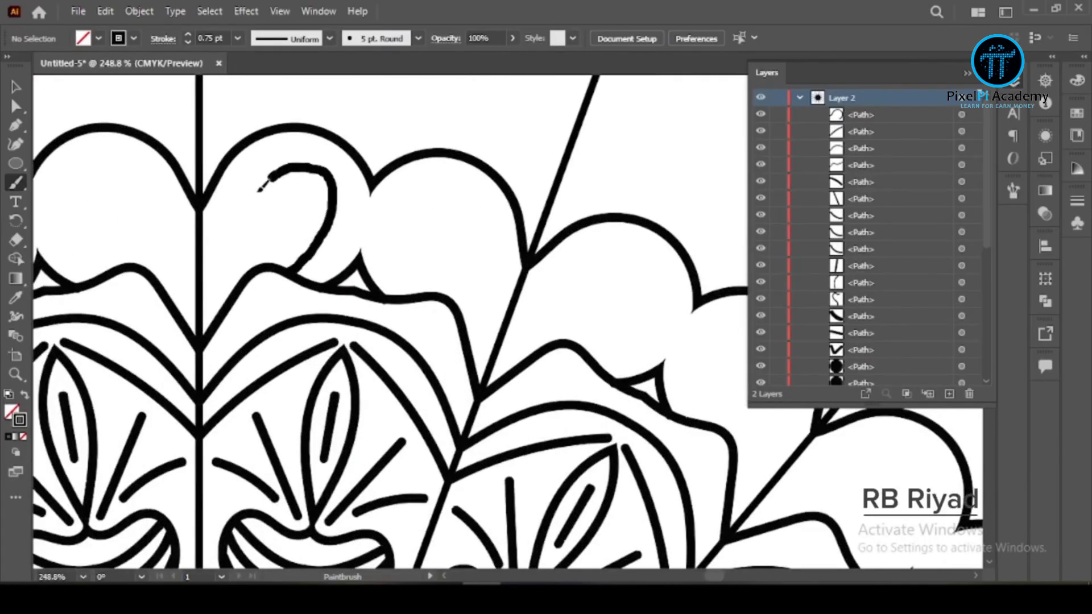
pyautogui.moveTo(259, 189); pyautogui.dragTo(265, 229)
pyautogui.moveTo(220, 276); pyautogui.dragTo(202, 296)
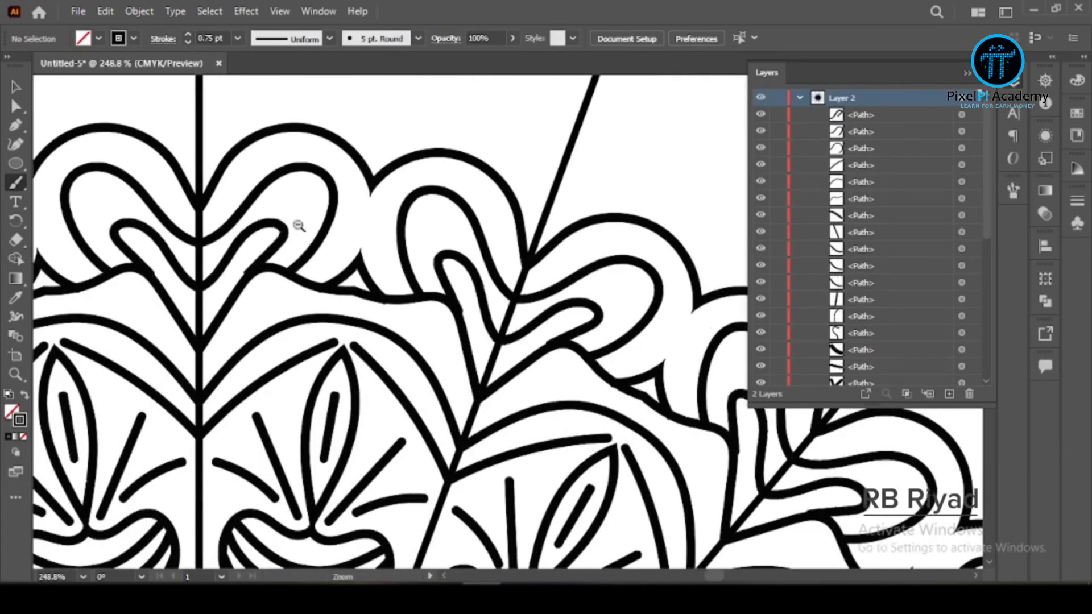
# Step: Paint concentric arcs over the scallops at the vertical guide, with a connecting curve along the scallop's outer edge
pyautogui.moveTo(341, 215); pyautogui.dragTo(131, 228)
pyautogui.moveTo(299, 223); pyautogui.dragTo(478, 250)
pyautogui.moveTo(352, 342)
pyautogui.mouseDown()
pyautogui.moveTo(182, 316)
pyautogui.moveTo(350, 259)
pyautogui.mouseUp()
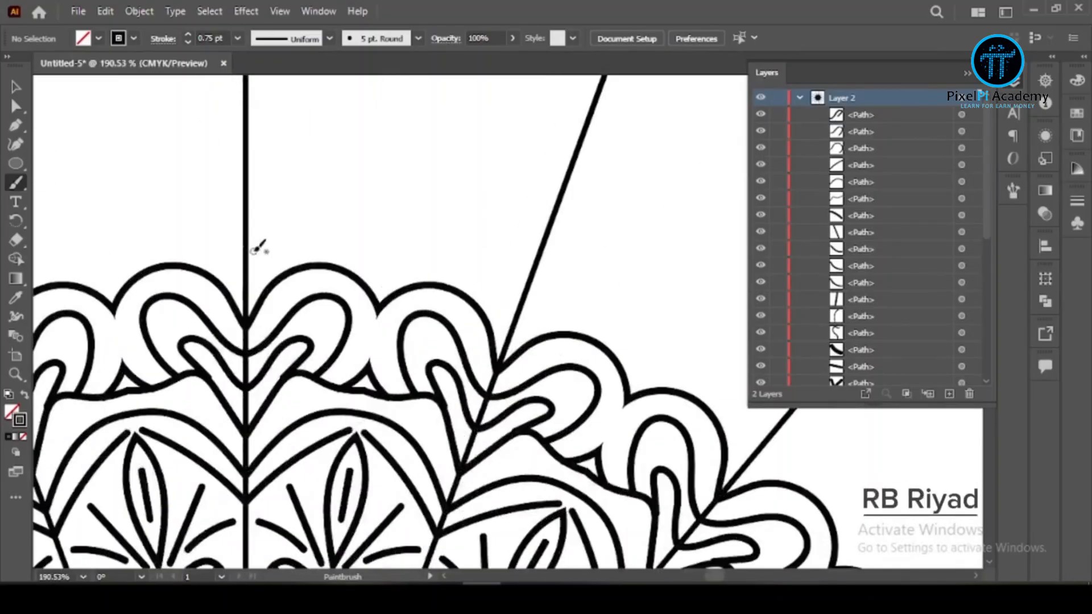
pyautogui.moveTo(265, 252)
pyautogui.mouseDown()
pyautogui.moveTo(329, 263)
pyautogui.moveTo(287, 210)
pyautogui.moveTo(246, 215)
pyautogui.mouseUp()
pyautogui.moveTo(362, 264); pyautogui.dragTo(401, 277)
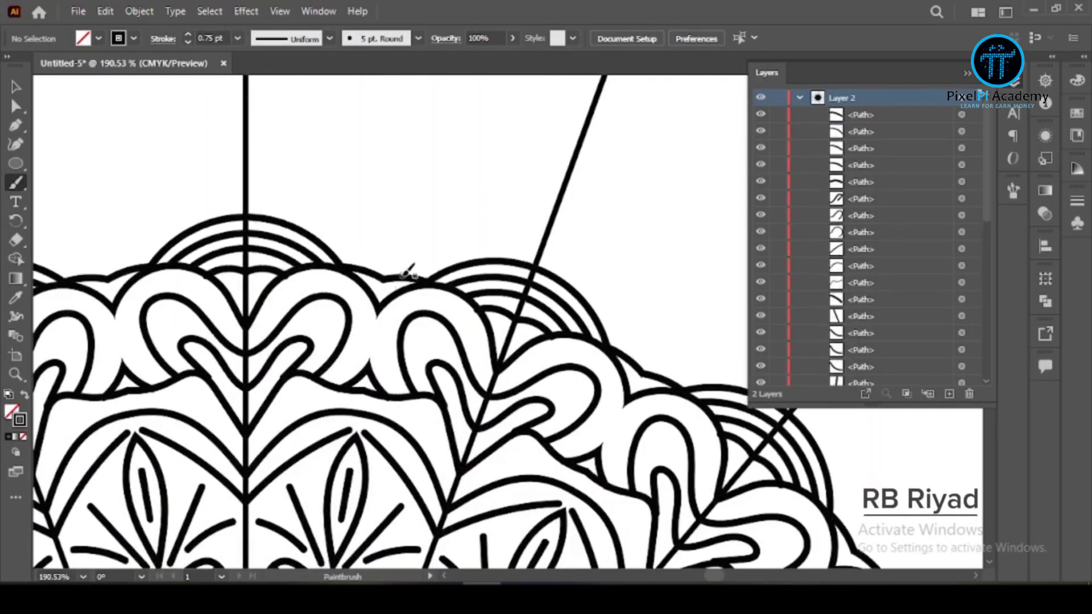
# Step: Fill the gap beneath the concentric arcs at the vertical guide with small scale-like strokes
pyautogui.scroll(3, 279, 269)
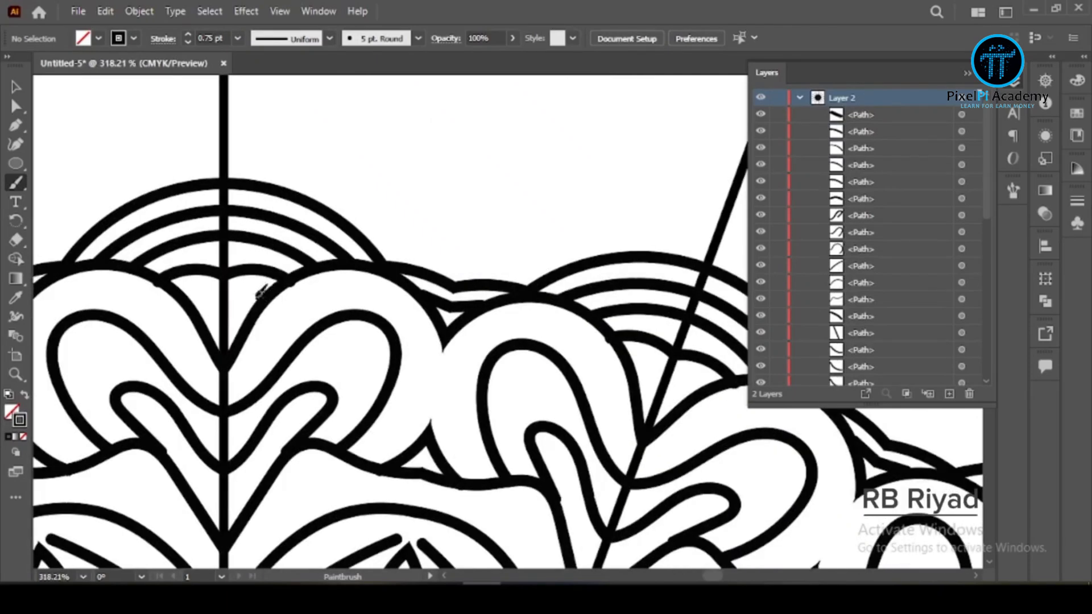
pyautogui.scroll(-5, 230, 328)
pyautogui.scroll(5, 515, 217)
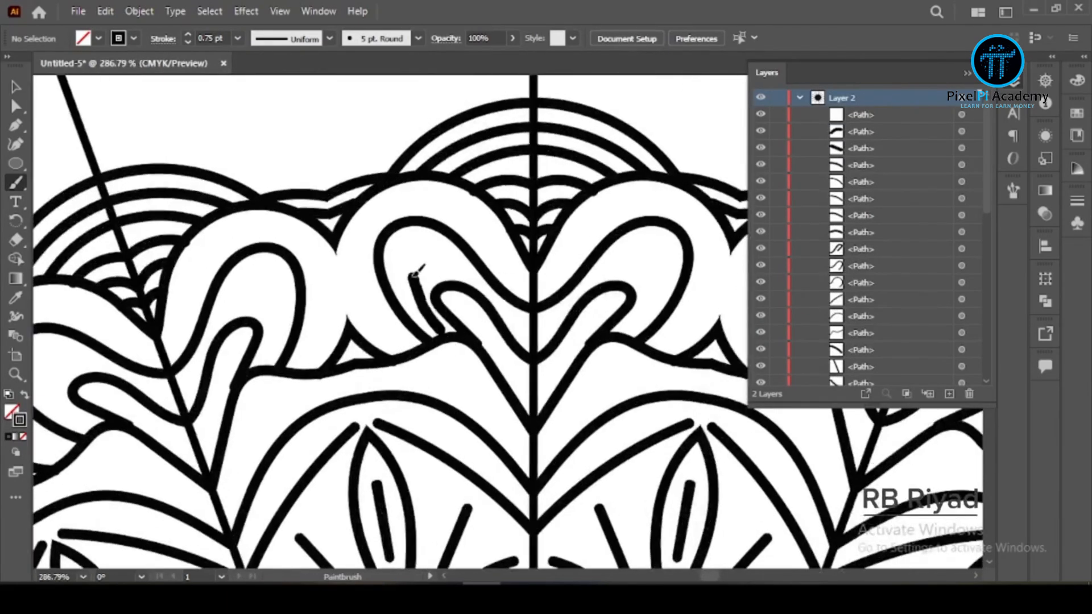
pyautogui.moveTo(417, 272); pyautogui.dragTo(450, 337)
pyautogui.hotkey('ctrl', 'z')
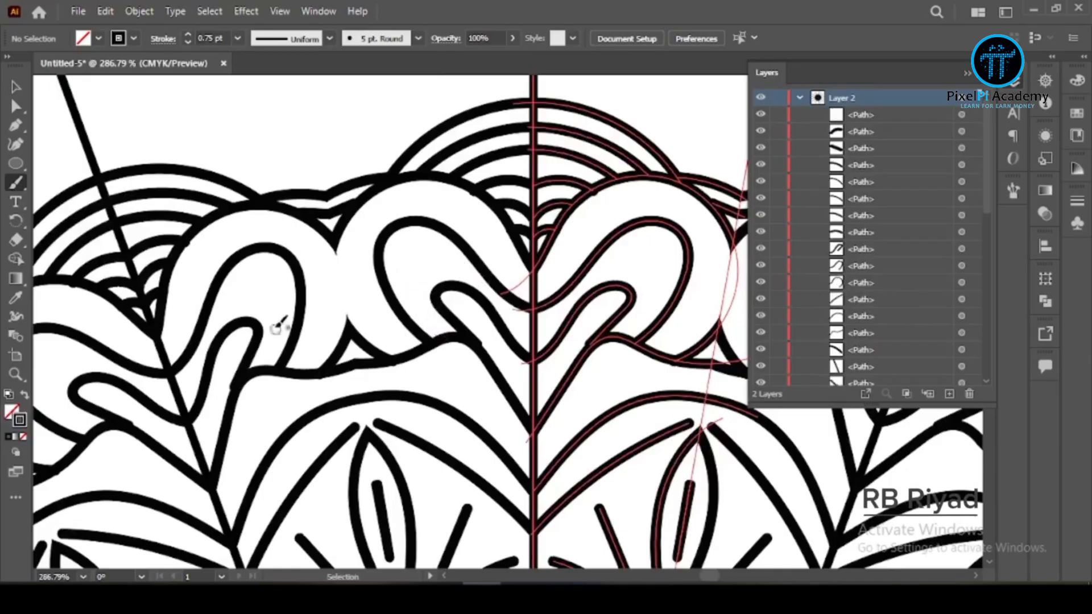
pyautogui.scroll(-5, 280, 322)
pyautogui.scroll(5, 316, 280)
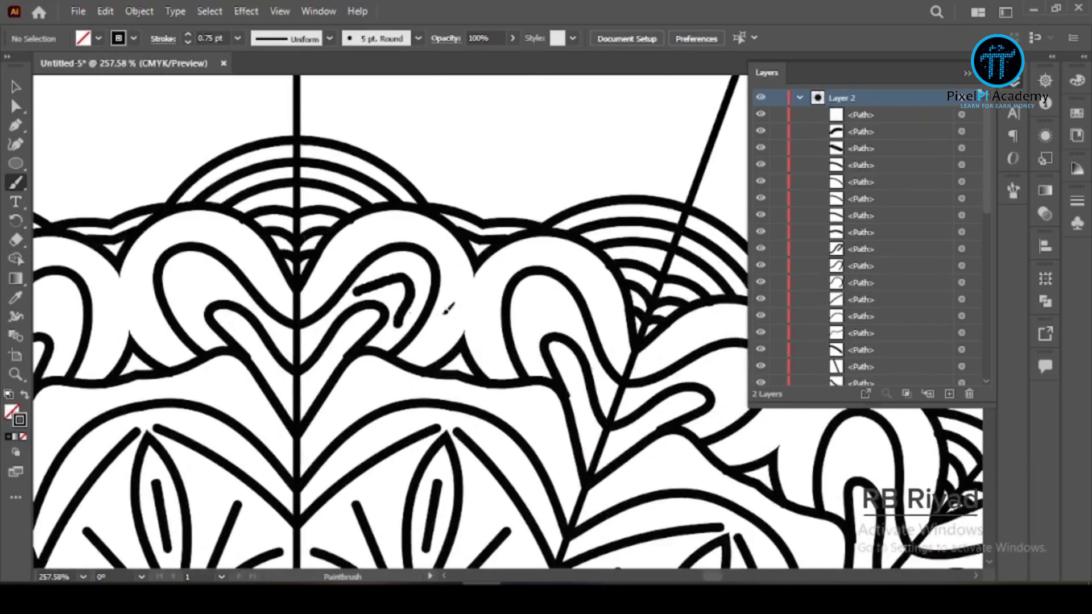
pyautogui.scroll(-4, 449, 309)
# Step: Fill the band between the two nested looping curves with curved rib strokes, continuing around the bend down to the vertical guide
pyautogui.scroll(6, 480, 307)
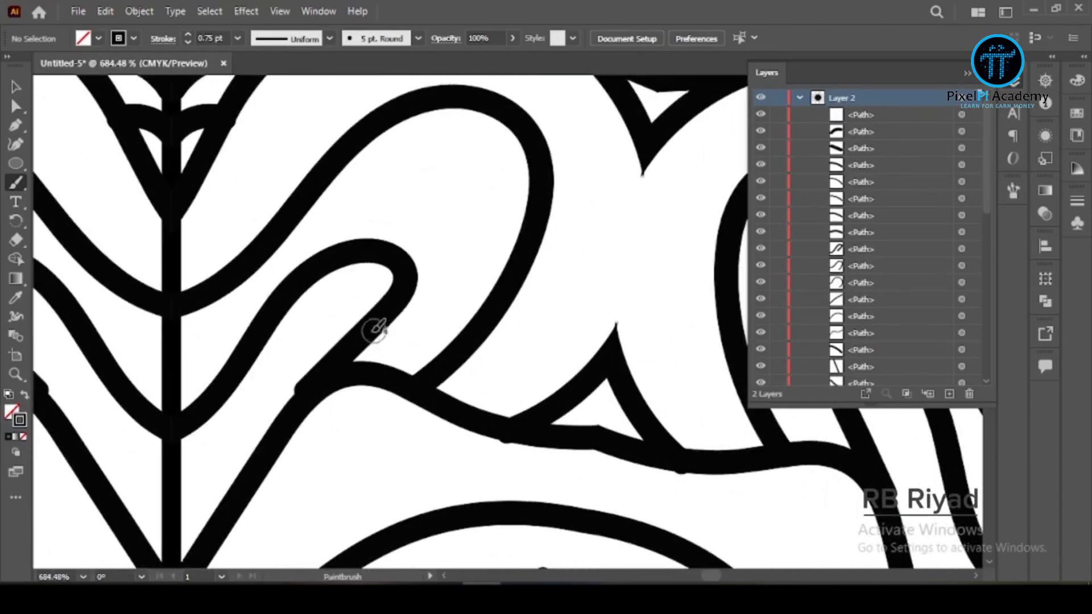
pyautogui.moveTo(414, 283); pyautogui.dragTo(477, 301)
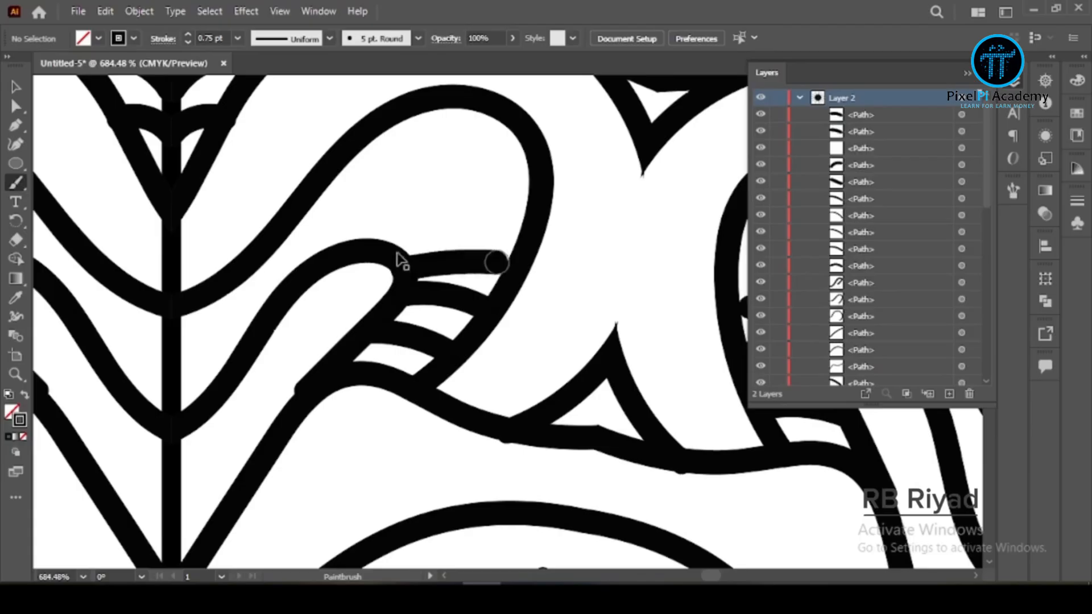
pyautogui.moveTo(536, 183)
pyautogui.mouseDown()
pyautogui.moveTo(448, 201)
pyautogui.moveTo(371, 238)
pyautogui.mouseUp()
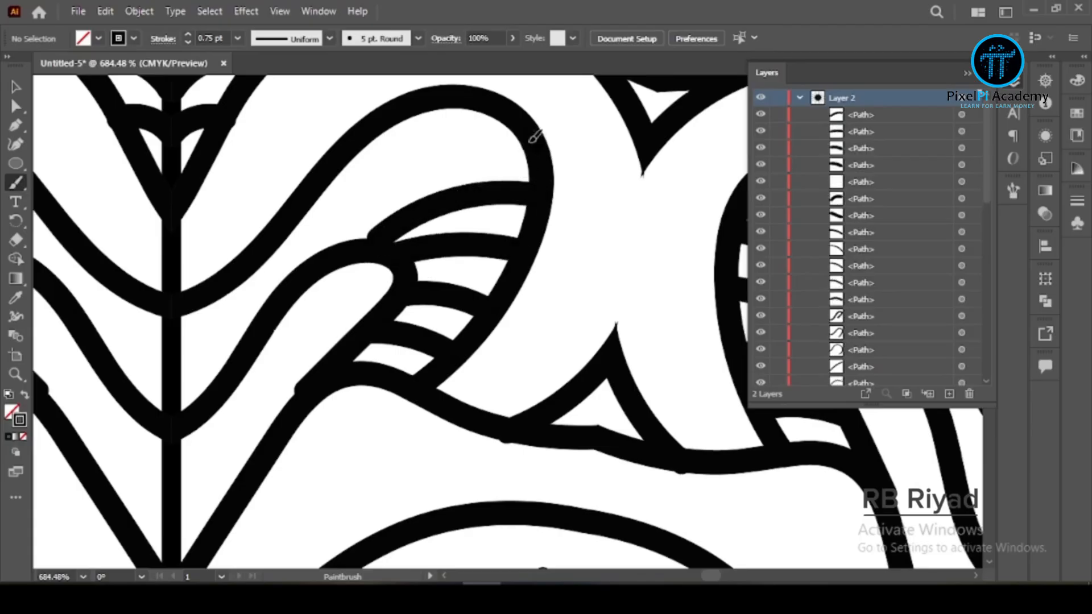
pyautogui.moveTo(535, 137)
pyautogui.mouseDown()
pyautogui.moveTo(428, 174)
pyautogui.moveTo(378, 227)
pyautogui.mouseUp()
pyautogui.hotkey('ctrl', 'z')
pyautogui.moveTo(483, 102); pyautogui.dragTo(378, 178)
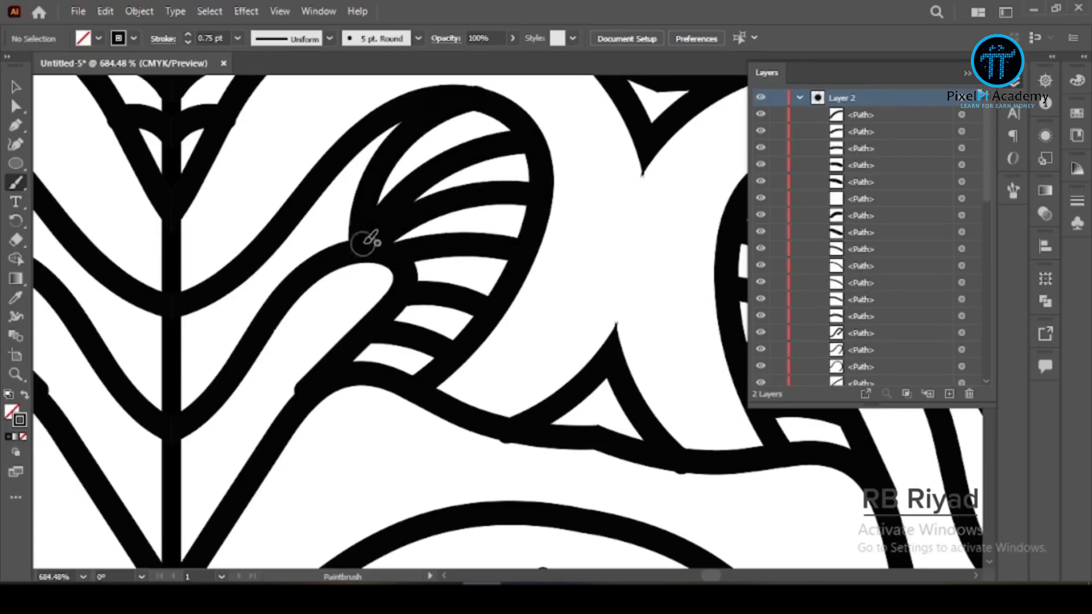
pyautogui.moveTo(308, 264); pyautogui.dragTo(262, 263)
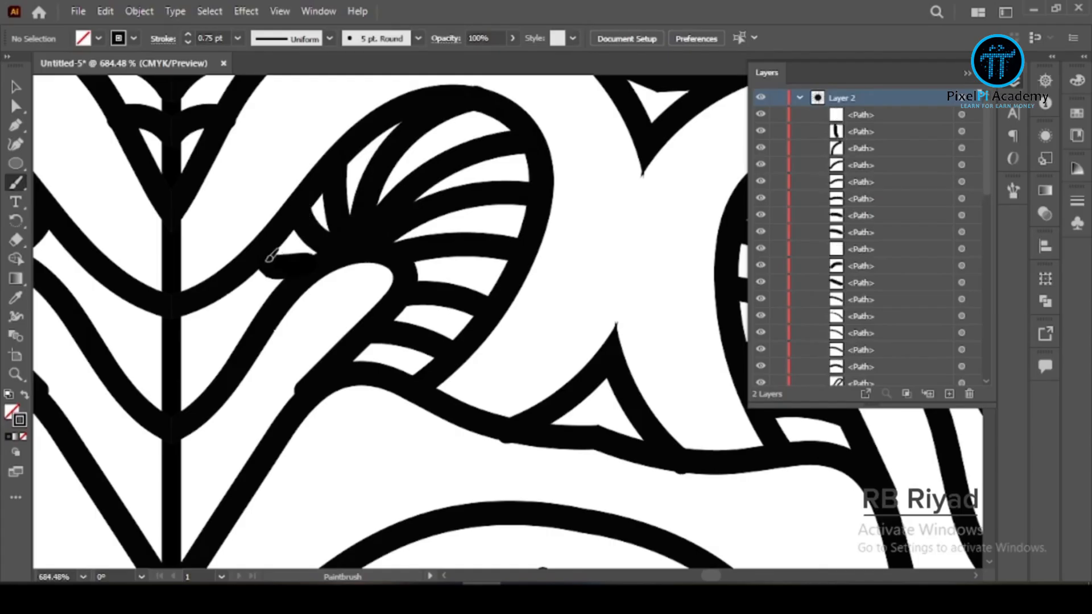
pyautogui.moveTo(263, 303); pyautogui.dragTo(219, 294)
pyautogui.moveTo(255, 345)
pyautogui.mouseDown()
pyautogui.moveTo(217, 341)
pyautogui.moveTo(189, 320)
pyautogui.mouseUp()
pyautogui.moveTo(218, 391); pyautogui.dragTo(181, 356)
pyautogui.moveTo(348, 344)
pyautogui.mouseDown()
pyautogui.moveTo(307, 354)
pyautogui.moveTo(320, 31)
pyautogui.moveTo(314, 204)
pyautogui.mouseUp()
pyautogui.scroll(10, 313, 205)
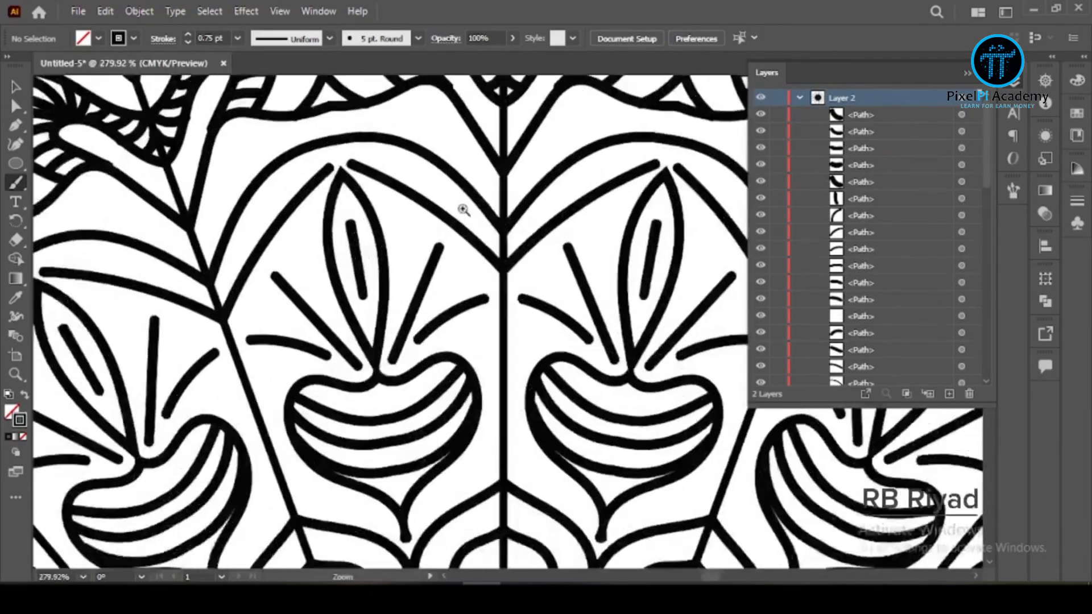
pyautogui.scroll(-5, 298, 205)
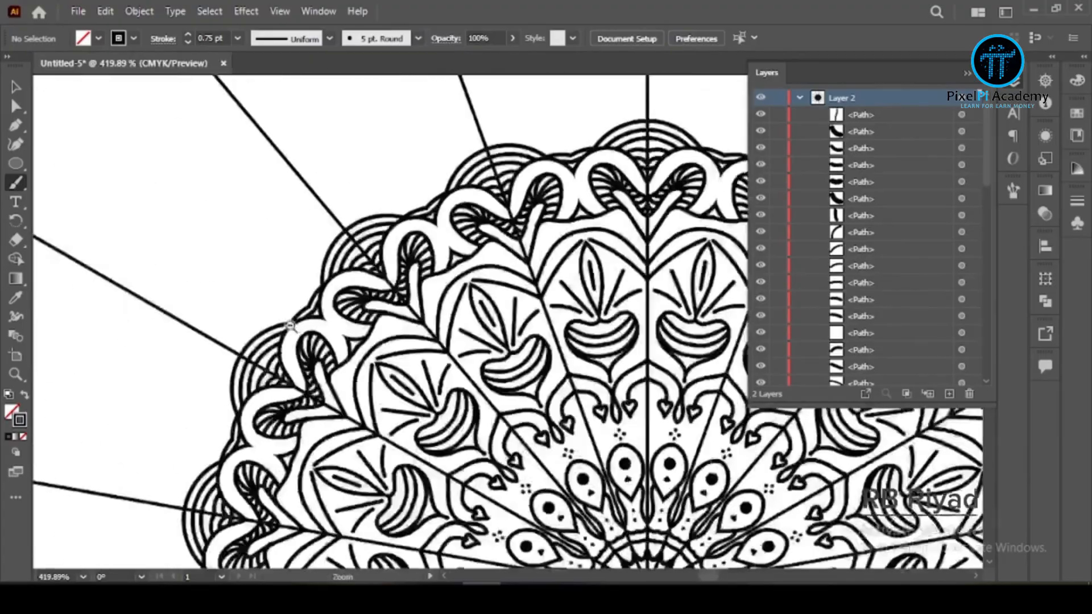
pyautogui.scroll(5, 327, 319)
pyautogui.moveTo(317, 275); pyautogui.dragTo(331, 240)
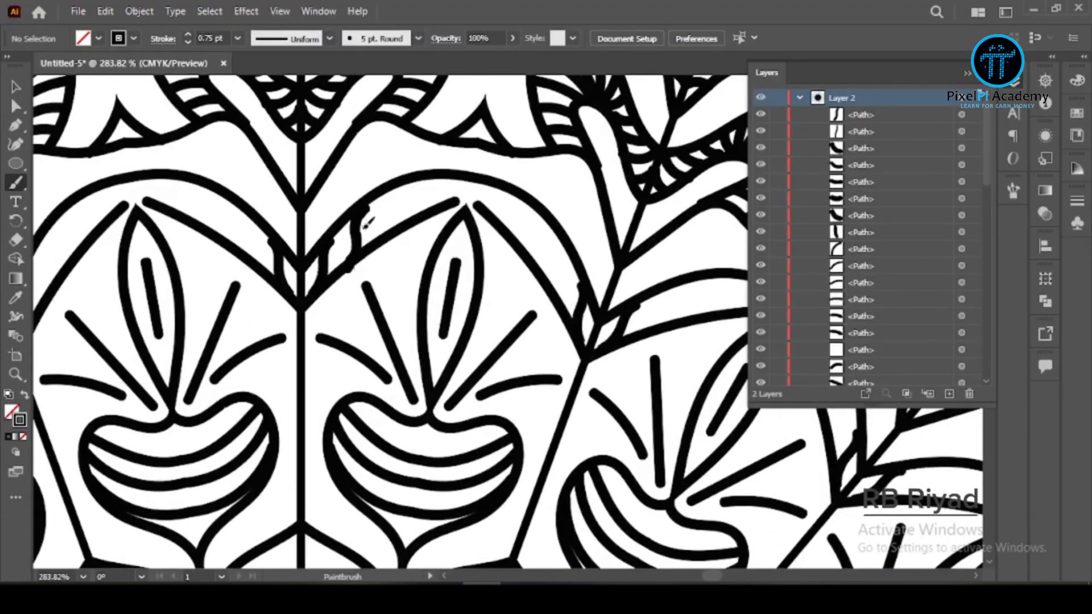
pyautogui.moveTo(388, 185); pyautogui.dragTo(390, 224)
pyautogui.hotkey('ctrl', 'z')
pyautogui.hotkey('ctrl', 'z')
pyautogui.hotkey('ctrl', 'z')
# Step: Set the stroke weight to 2 pt and paint a thick wavy outline around the mandala's outer edge
pyautogui.moveTo(511, 283)
pyautogui.mouseDown()
pyautogui.moveTo(330, 354)
pyautogui.moveTo(556, 216)
pyautogui.moveTo(342, 239)
pyautogui.moveTo(460, 181)
pyautogui.mouseUp()
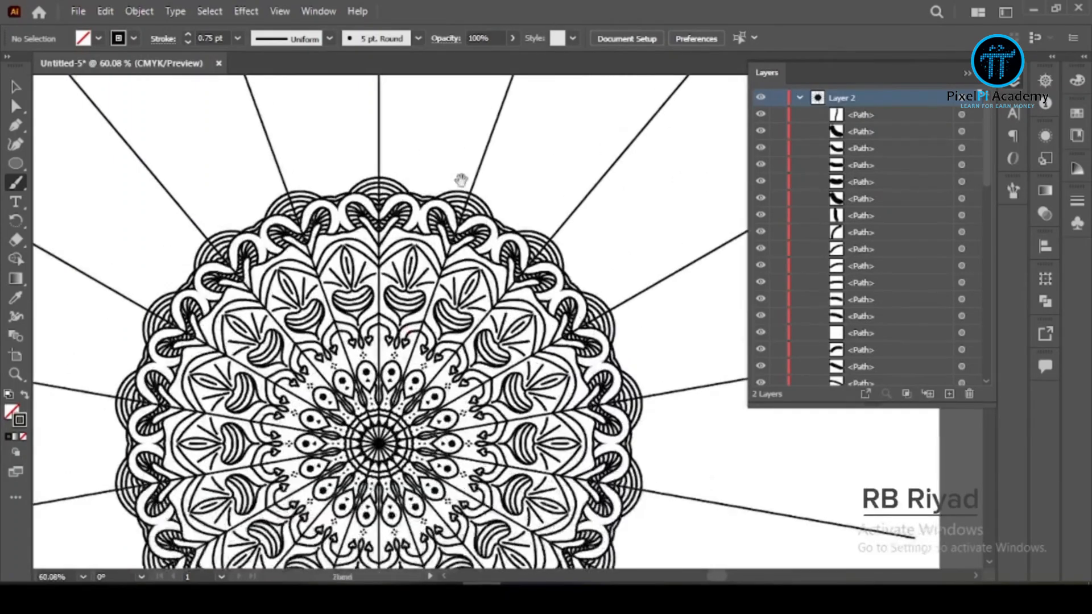
pyautogui.scroll(1, 460, 180)
pyautogui.click(237, 38)
pyautogui.click(256, 108)
pyautogui.click(237, 38)
pyautogui.click(257, 125)
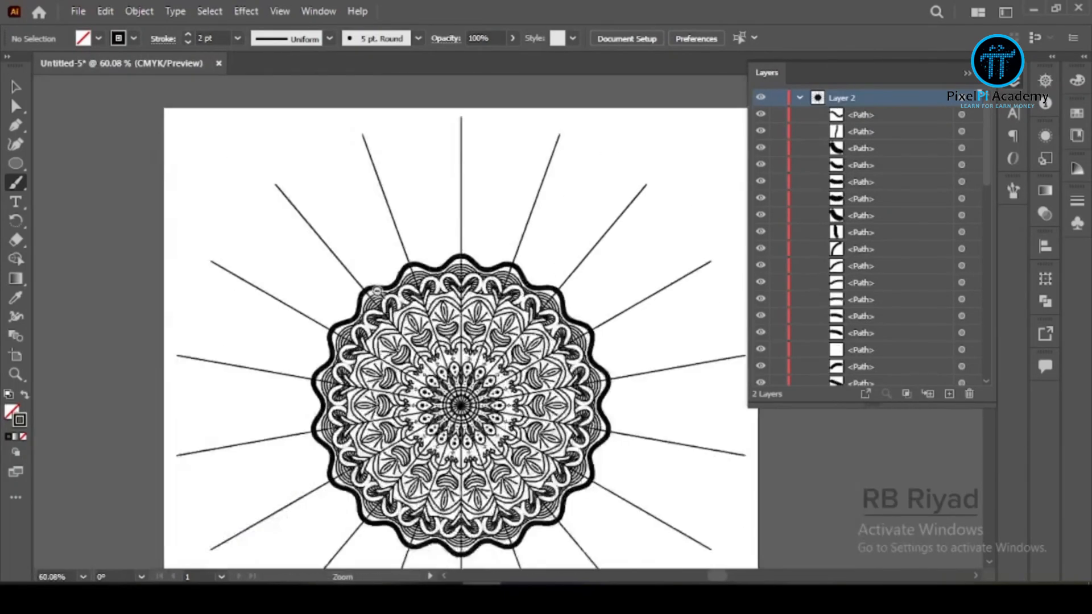
pyautogui.scroll(3, 427, 246)
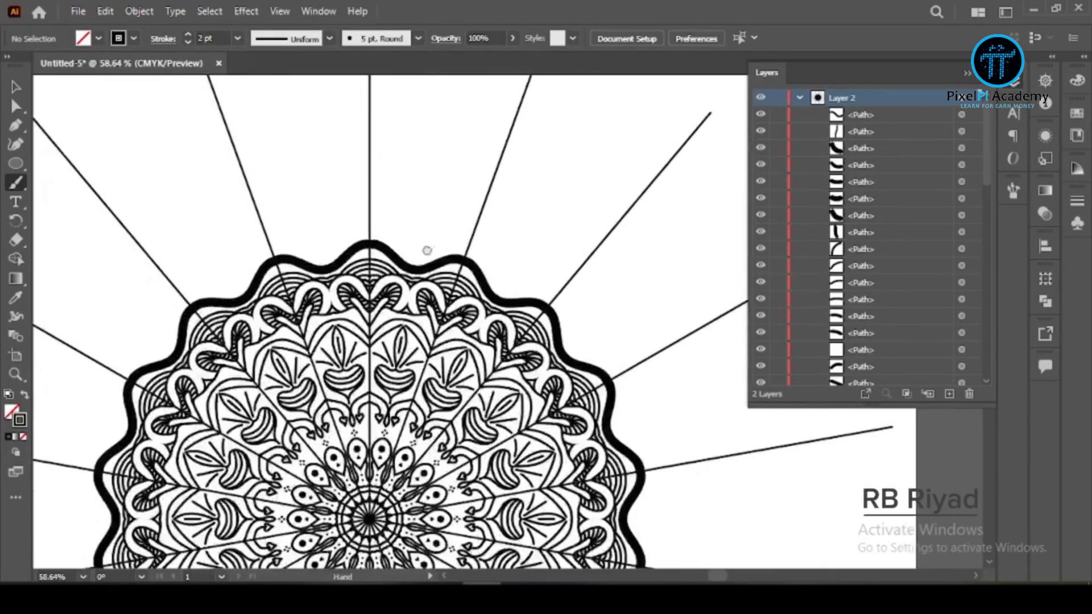
# Step: Paint a second thick wavy outline outside the first and a short thick dash across the vertical guide beyond the central petals
pyautogui.scroll(5, 389, 277)
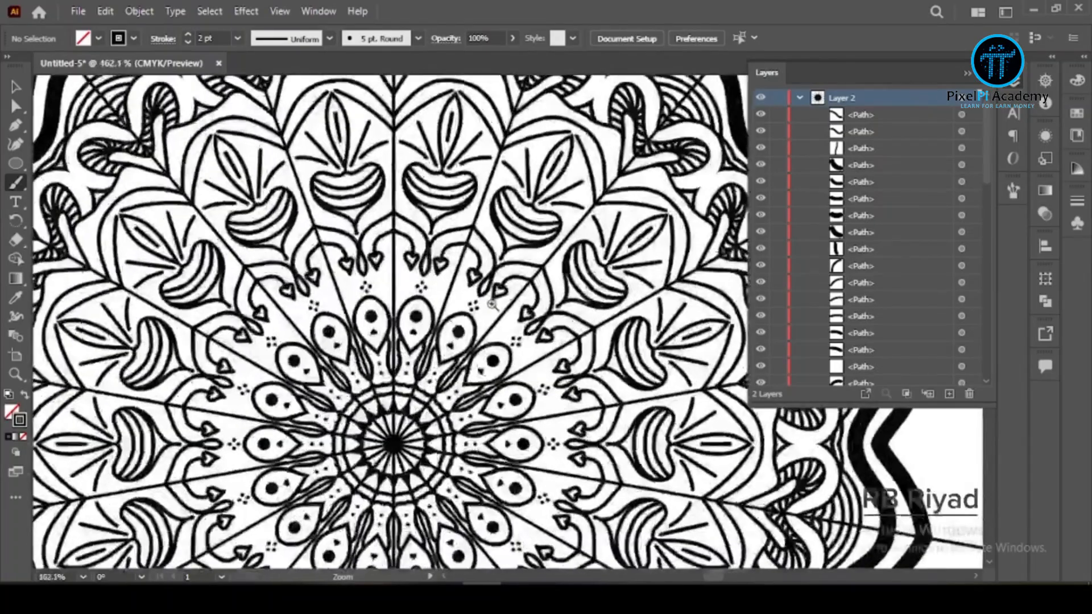
pyautogui.moveTo(557, 271); pyautogui.dragTo(452, 221)
pyautogui.moveTo(452, 220)
pyautogui.mouseDown()
pyautogui.moveTo(364, 352)
pyautogui.moveTo(392, 311)
pyautogui.mouseUp()
# Step: Delete the striped bowl shape and the rays surrounding the leaf
pyautogui.click(392, 278)
pyautogui.press('Delete')
pyautogui.press('Delete')
pyautogui.click(380, 281)
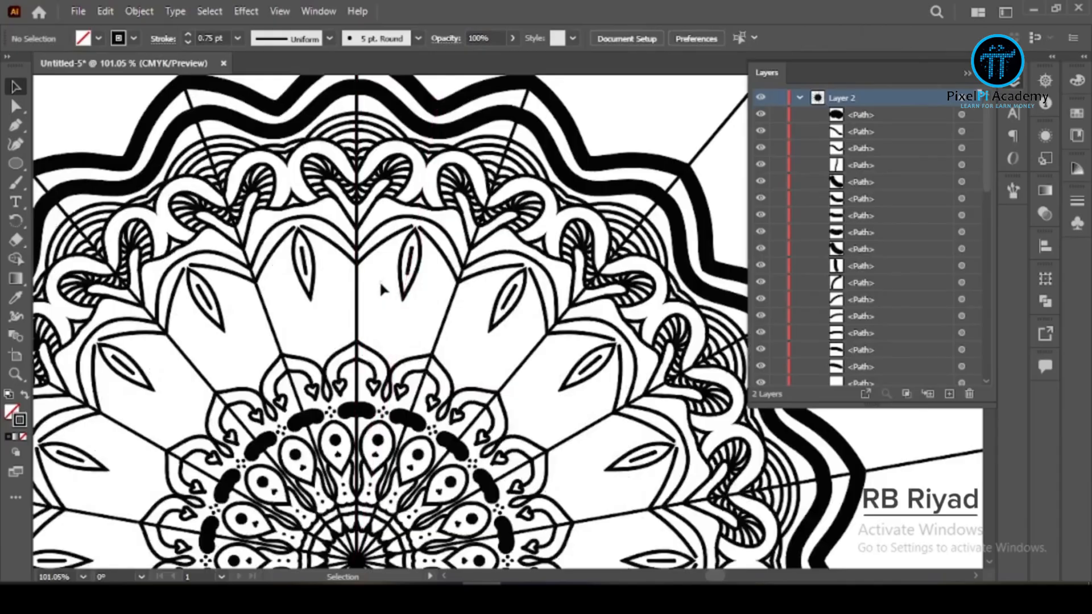
# Step: Delete the arched strokes above the leaf, and the leaf together with its inner line
pyautogui.click(384, 242)
pyautogui.press('Delete')
pyautogui.click(385, 253)
pyautogui.click(387, 223)
pyautogui.press('Delete')
pyautogui.click(402, 254)
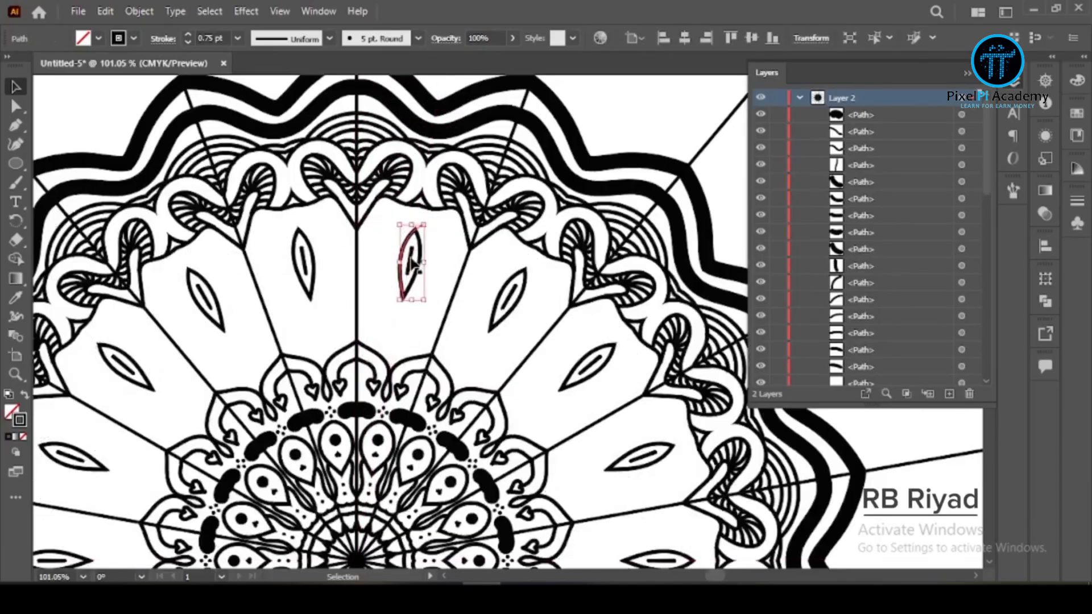
pyautogui.press('Delete')
pyautogui.click(406, 264)
pyautogui.press('Delete')
# Step: Paint two parallel scalloped arches around the heart-tipped curves, starting from the vertical guide
pyautogui.press('b')
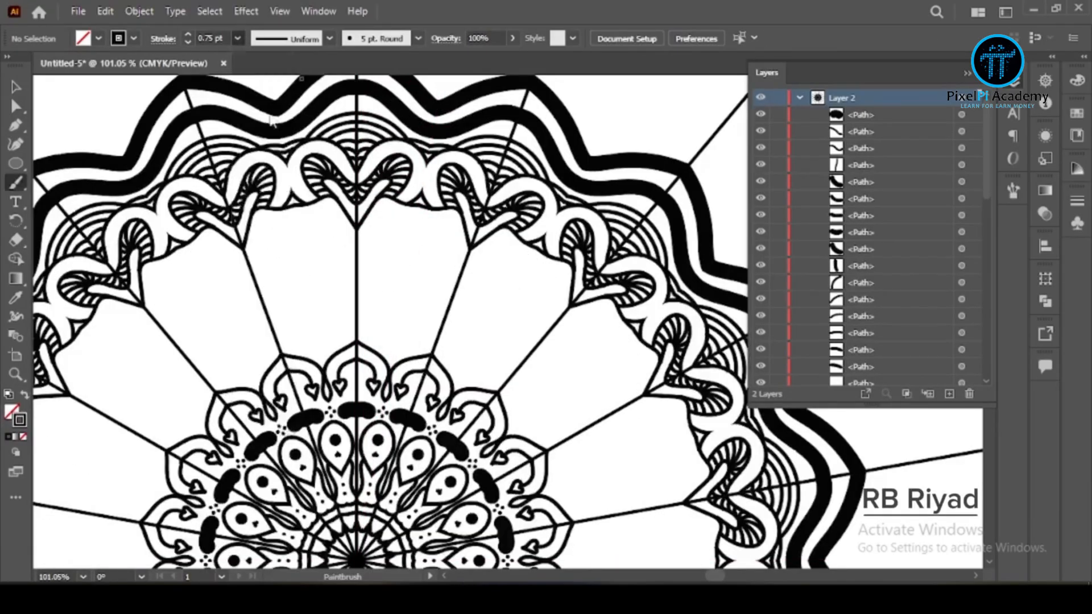
pyautogui.moveTo(355, 295); pyautogui.dragTo(396, 343)
pyautogui.moveTo(344, 274); pyautogui.dragTo(345, 273)
# Step: Paint a large dot and a smaller dot beneath the inner scallop, changing the stroke weight for each
pyautogui.scroll(5, 455, 285)
pyautogui.click(238, 38)
pyautogui.click(268, 143)
pyautogui.moveTo(320, 304); pyautogui.dragTo(322, 306)
pyautogui.click(237, 38)
pyautogui.click(256, 108)
pyautogui.scroll(-5, 539, 312)
pyautogui.scroll(6, 360, 275)
pyautogui.click(237, 38)
pyautogui.click(263, 125)
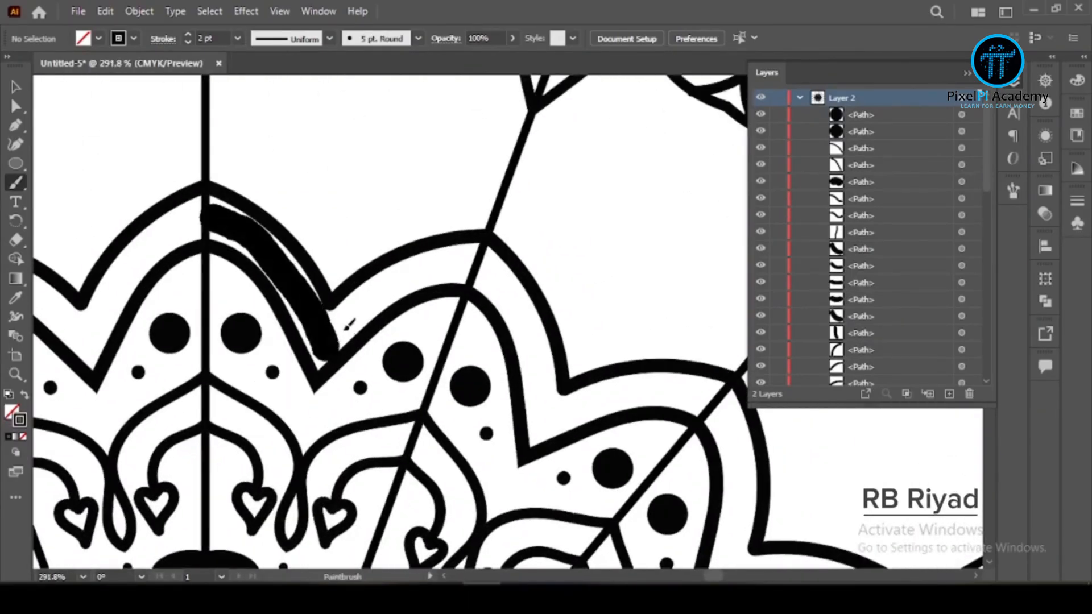
pyautogui.scroll(-5, 348, 324)
# Step: Draw a closed curved band between the two scalloped arches with the Pen tool, fill it solid black and deselect it
pyautogui.scroll(6, 418, 268)
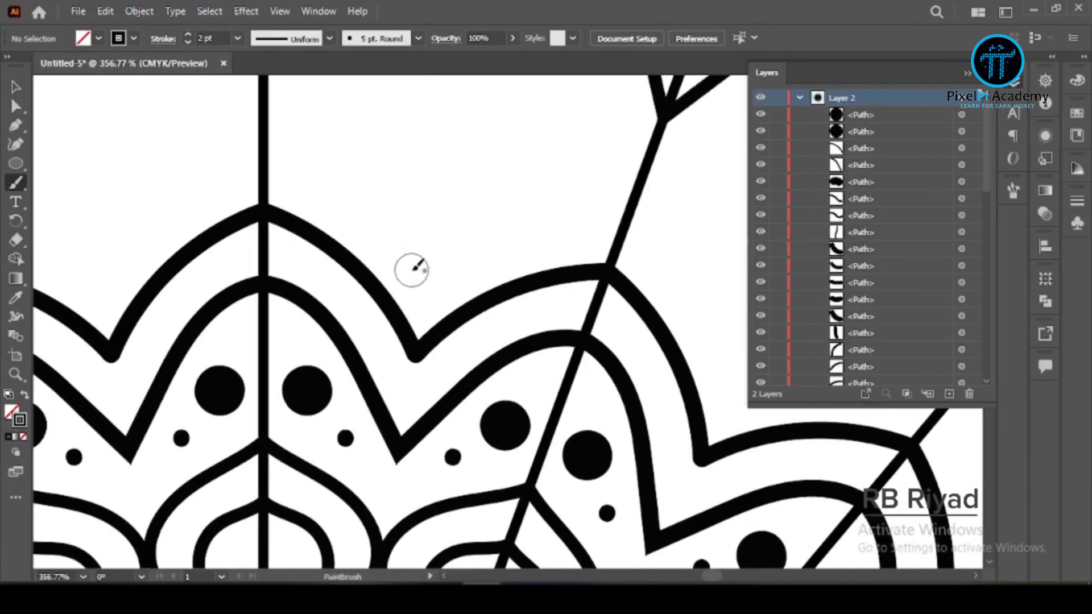
pyautogui.click(412, 391)
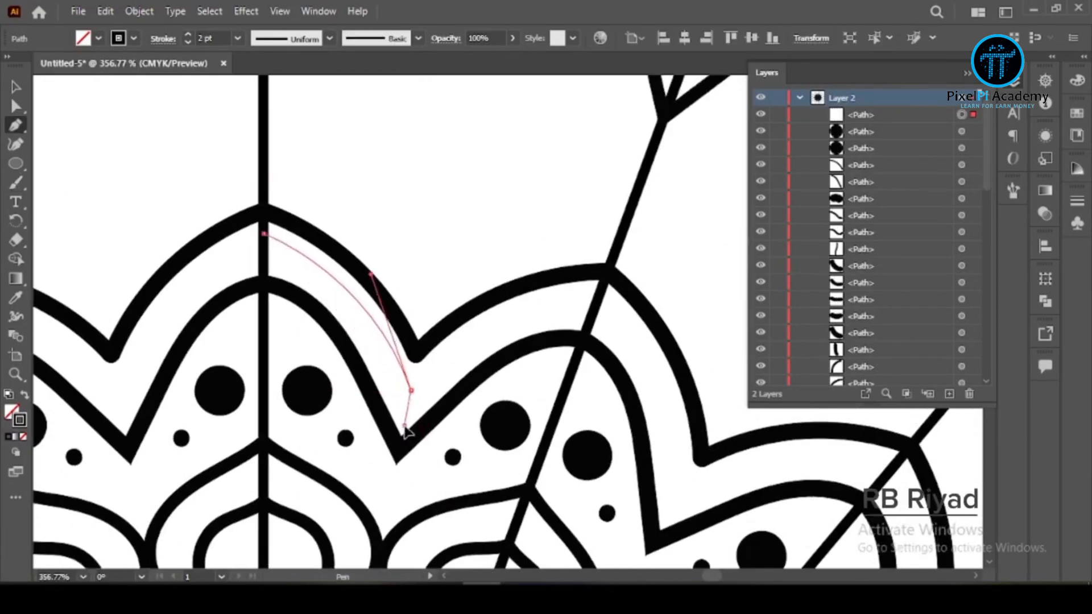
pyautogui.click(406, 427)
pyautogui.moveTo(264, 262)
pyautogui.mouseDown()
pyautogui.moveTo(189, 256)
pyautogui.moveTo(158, 233)
pyautogui.mouseUp()
pyautogui.click(264, 262)
pyautogui.click(264, 234)
pyautogui.click(25, 395)
pyautogui.click(16, 87)
pyautogui.click(377, 145)
pyautogui.click(377, 145)
# Step: Paint a teardrop outline with a 1 pt stroke in the empty area between the scalloped arches and the looping border
pyautogui.moveTo(512, 291); pyautogui.dragTo(301, 219)
pyautogui.moveTo(343, 163)
pyautogui.mouseDown()
pyautogui.moveTo(386, 233)
pyautogui.moveTo(373, 248)
pyautogui.moveTo(378, 324)
pyautogui.moveTo(380, 268)
pyautogui.mouseUp()
pyautogui.press('b')
pyautogui.hotkey('ctrl', 'z')
pyautogui.moveTo(381, 362); pyautogui.dragTo(380, 263)
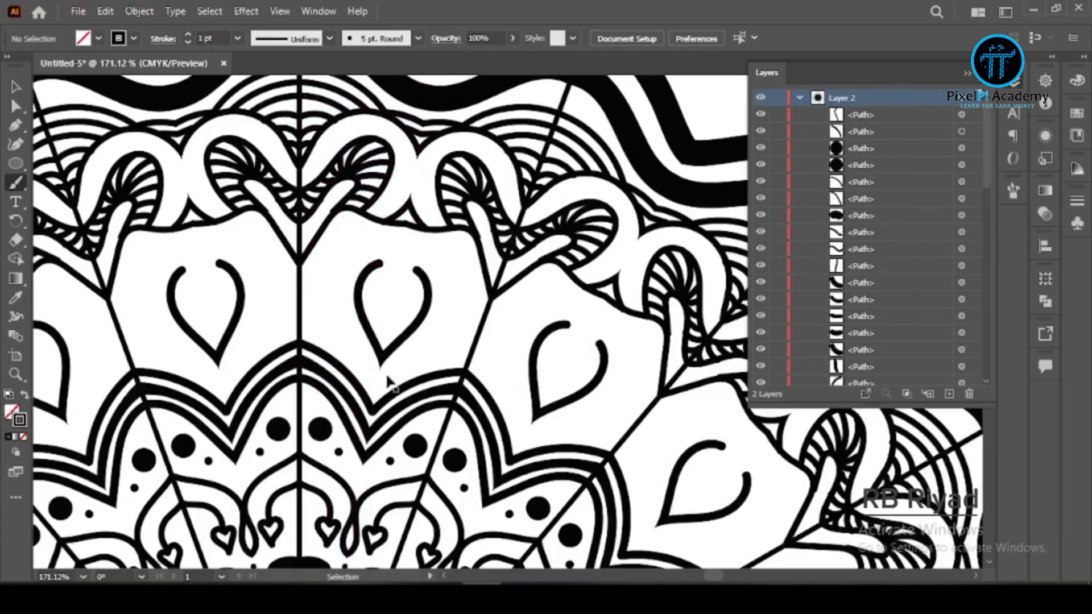
pyautogui.hotkey('ctrl', 'z')
pyautogui.moveTo(383, 378); pyautogui.dragTo(418, 251)
pyautogui.moveTo(455, 316)
pyautogui.mouseDown()
pyautogui.moveTo(401, 316)
pyautogui.moveTo(457, 289)
pyautogui.mouseUp()
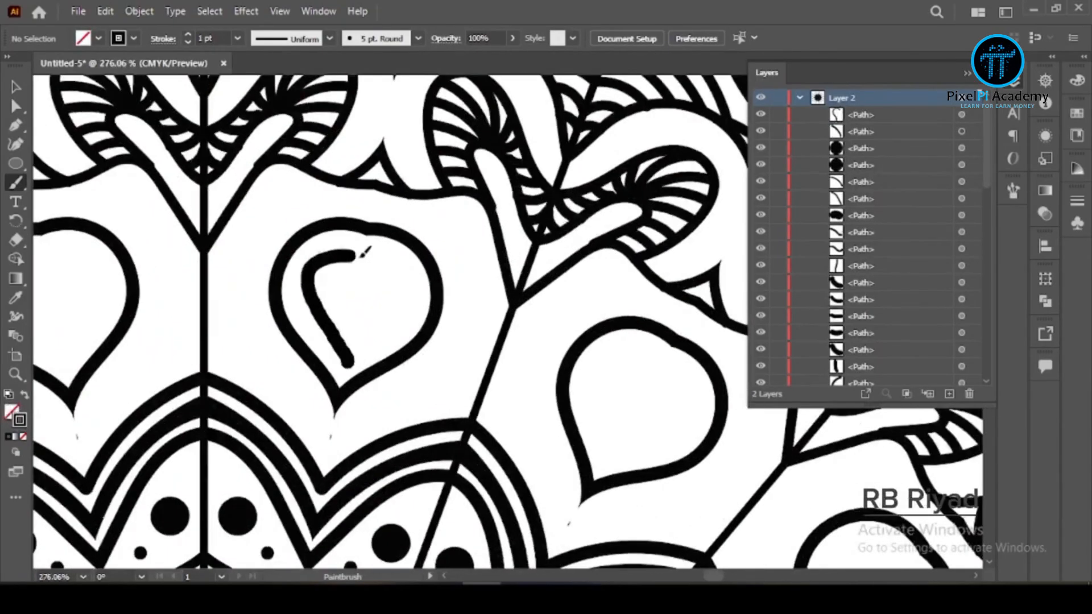
# Step: Nest two smaller teardrops inside the teardrop outline
pyautogui.moveTo(359, 254); pyautogui.dragTo(358, 324)
pyautogui.moveTo(367, 277); pyautogui.dragTo(357, 318)
pyautogui.moveTo(503, 296); pyautogui.dragTo(441, 301)
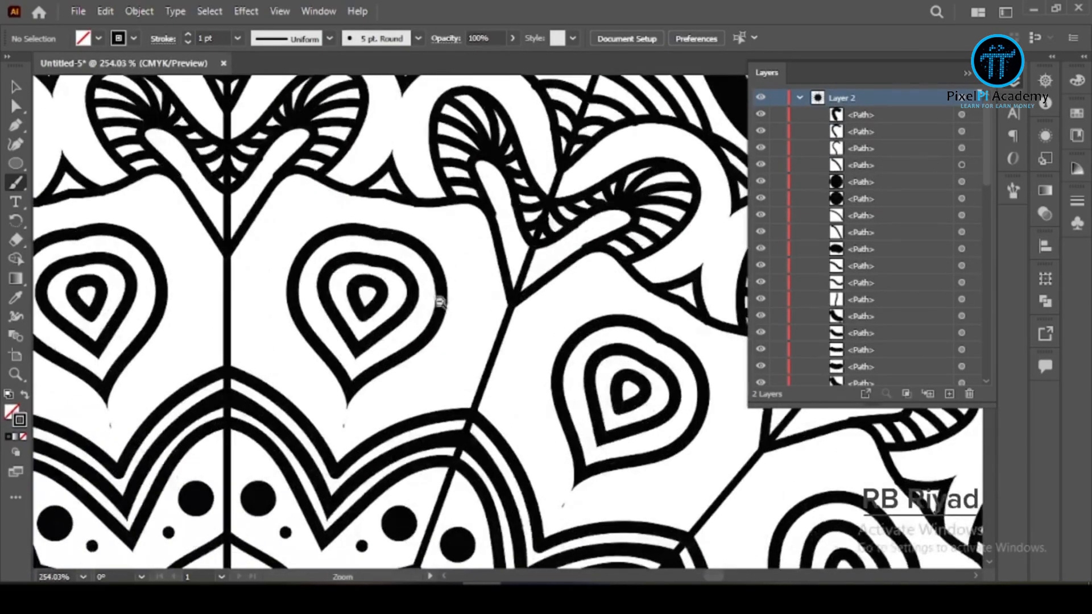
pyautogui.moveTo(327, 209); pyautogui.dragTo(344, 196)
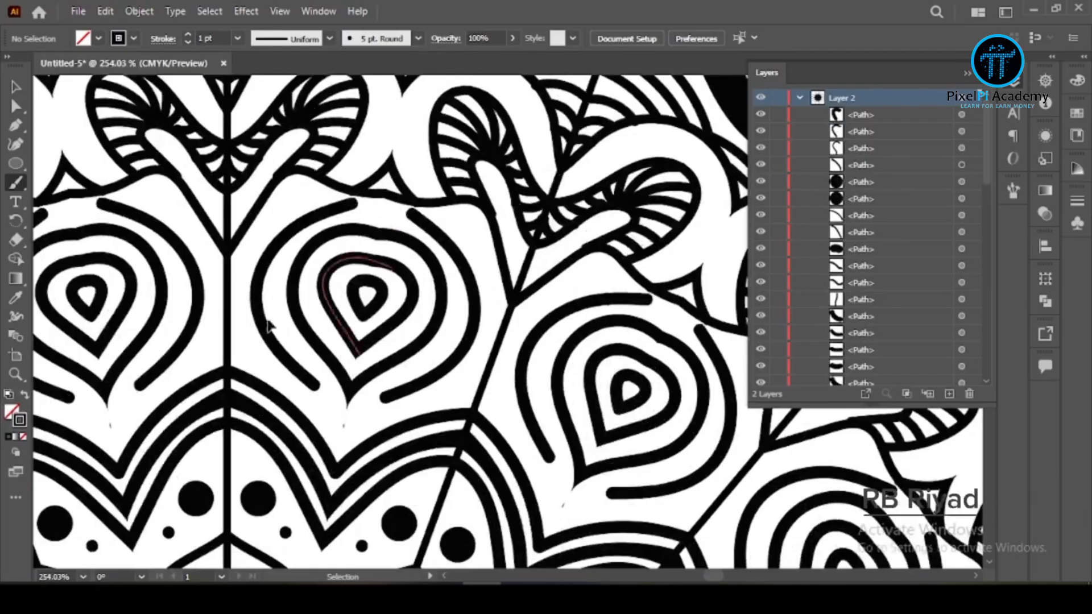
pyautogui.hotkey('ctrl', 'z')
# Step: Paint a row of five dots of decreasing size from the vertical guide down along the teardrop to below its point
pyautogui.moveTo(260, 324); pyautogui.dragTo(262, 325)
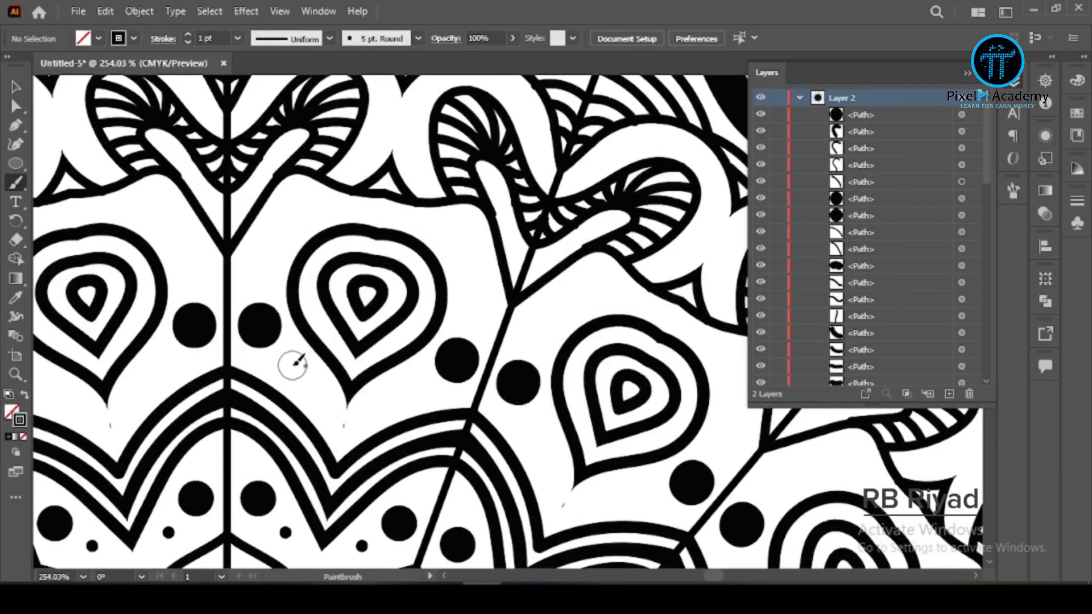
pyautogui.click(293, 366)
pyautogui.press('[')
pyautogui.press('[')
pyautogui.press('[')
pyautogui.press('[')
pyautogui.click(316, 396)
pyautogui.press('[')
pyautogui.press('[')
pyautogui.click(332, 424)
pyautogui.press('[')
pyautogui.press('[')
pyautogui.click(340, 445)
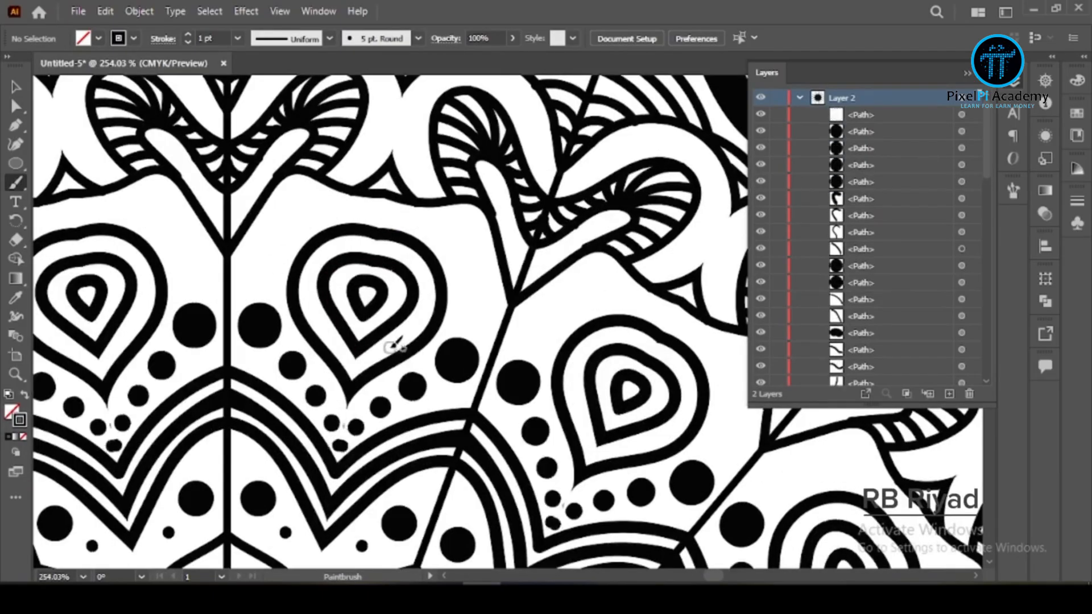
# Step: Add another large dot beside the vertical guide, directly above the first large dot
pyautogui.scroll(-5, 392, 345)
pyautogui.scroll(4, 448, 289)
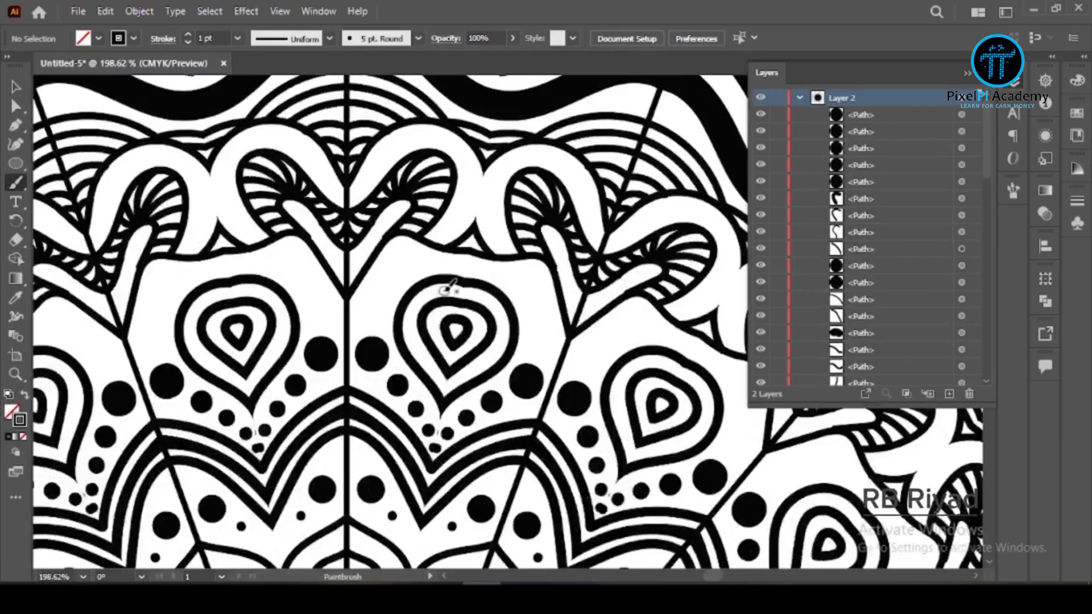
pyautogui.click(372, 308)
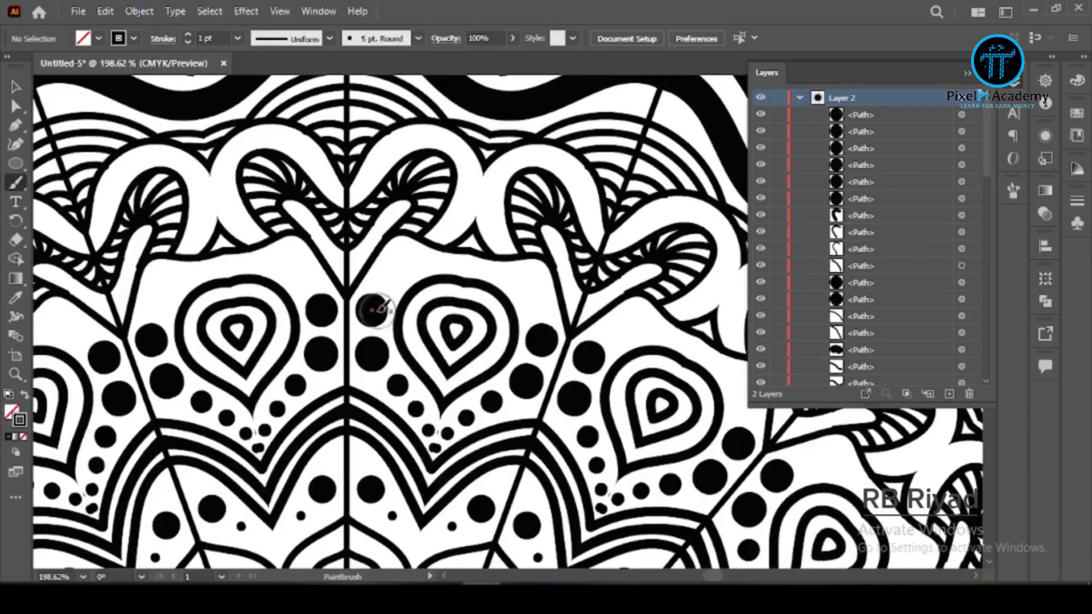
pyautogui.scroll(-3, 373, 308)
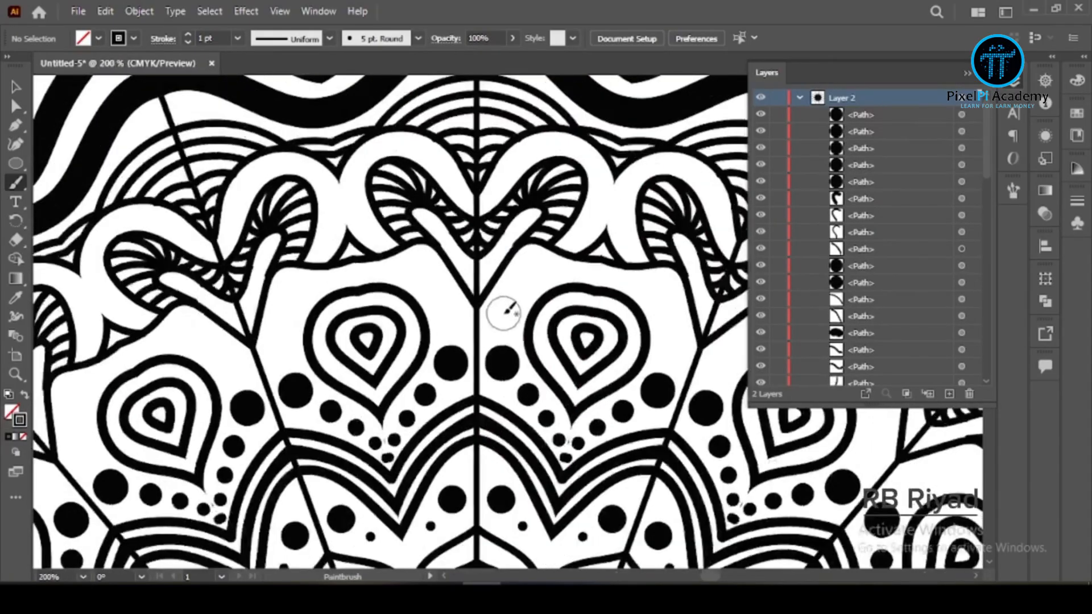
pyautogui.scroll(-4, 530, 292)
pyautogui.scroll(5, 411, 308)
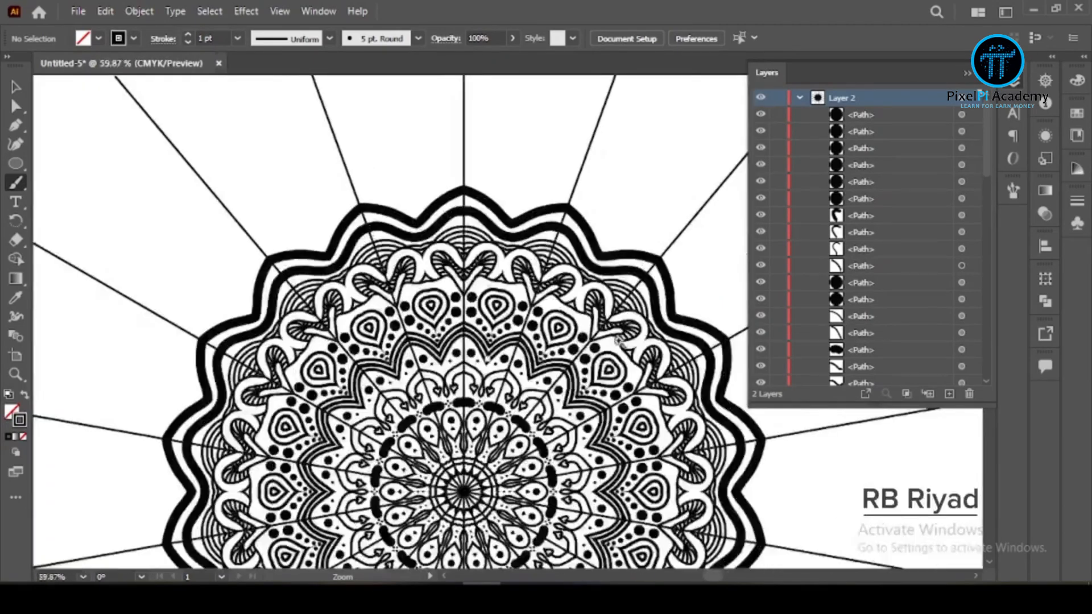
pyautogui.moveTo(660, 343); pyautogui.dragTo(690, 373)
pyautogui.press('v')
pyautogui.hotkey('ctrl', 'z')
pyautogui.keyDown('ctrl'); pyautogui.keyDown('alt'); pyautogui.click(648, 336); pyautogui.keyUp('alt'); pyautogui.keyUp('ctrl')
pyautogui.keyDown('ctrl'); pyautogui.keyDown('alt'); pyautogui.click(649, 335); pyautogui.keyUp('alt'); pyautogui.keyUp('ctrl')
pyautogui.keyDown('ctrl'); pyautogui.keyDown('alt'); pyautogui.click(647, 336); pyautogui.keyUp('alt'); pyautogui.keyUp('ctrl')
pyautogui.scroll(-2, 524, 338)
pyautogui.scroll(2, 526, 358)
pyautogui.click(335, 267)
pyautogui.press('Delete')
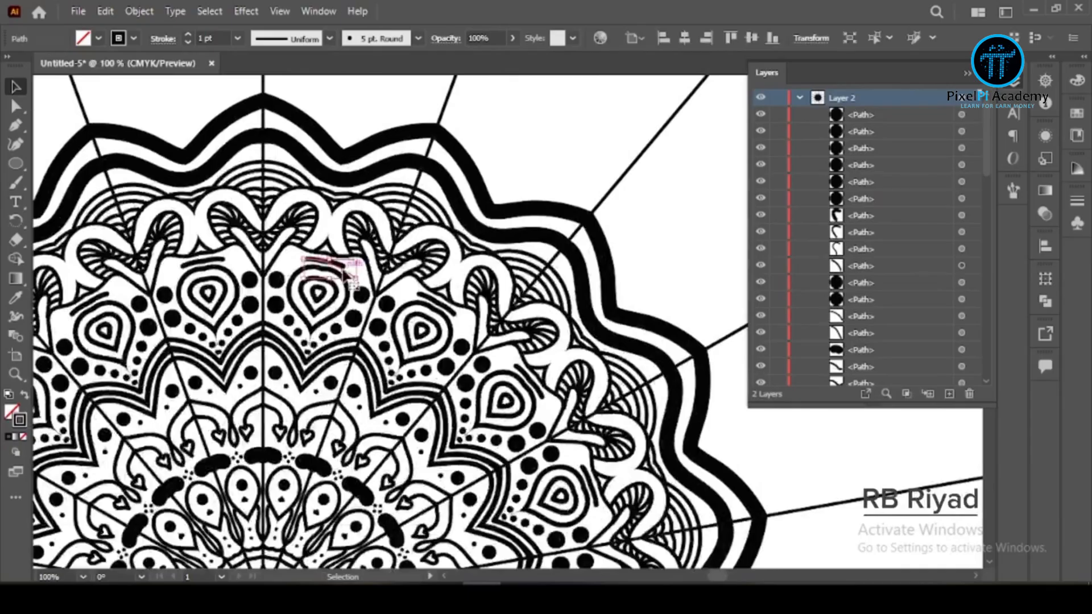
pyautogui.press('b')
pyautogui.scroll(4, 289, 250)
pyautogui.moveTo(455, 279)
pyautogui.mouseDown()
pyautogui.moveTo(392, 280)
pyautogui.moveTo(461, 279)
pyautogui.mouseUp()
pyautogui.hotkey('ctrl', 'z')
pyautogui.moveTo(248, 324)
pyautogui.mouseDown()
pyautogui.moveTo(301, 294)
pyautogui.moveTo(343, 293)
pyautogui.mouseUp()
pyautogui.moveTo(529, 276)
pyautogui.mouseDown()
pyautogui.moveTo(421, 273)
pyautogui.moveTo(379, 225)
pyautogui.moveTo(573, 370)
pyautogui.mouseUp()
pyautogui.hotkey('ctrl', 'z')
# Step: Paint small triangular loops above the teardrop, in the gap beneath the looping border
pyautogui.moveTo(294, 400); pyautogui.dragTo(407, 322)
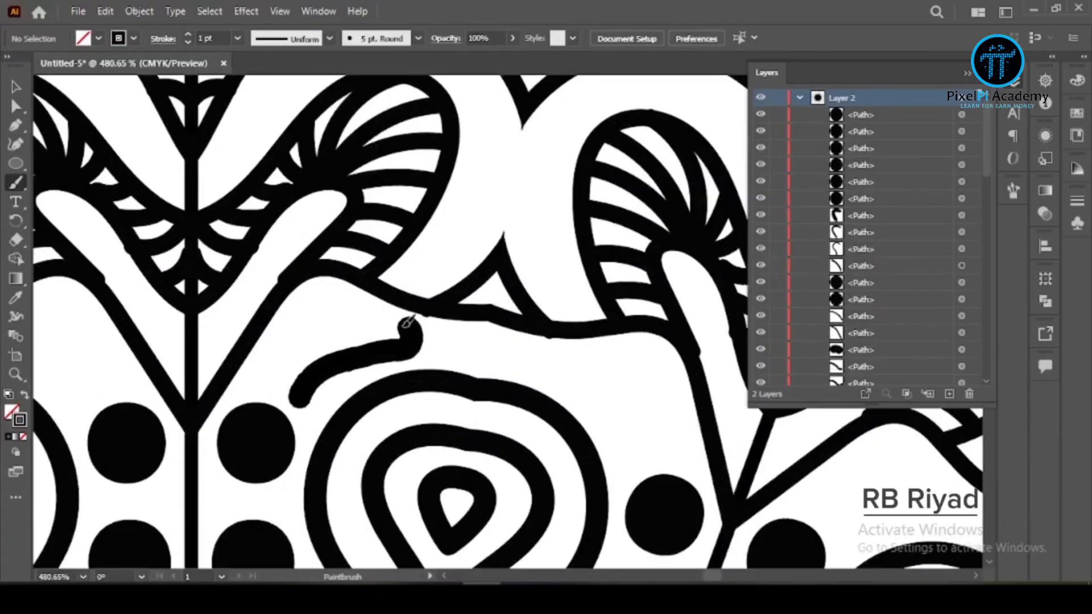
pyautogui.moveTo(303, 352); pyautogui.dragTo(298, 397)
pyautogui.moveTo(565, 333); pyautogui.dragTo(433, 332)
pyautogui.moveTo(591, 397)
pyautogui.mouseDown()
pyautogui.moveTo(425, 280)
pyautogui.moveTo(460, 275)
pyautogui.moveTo(424, 370)
pyautogui.mouseUp()
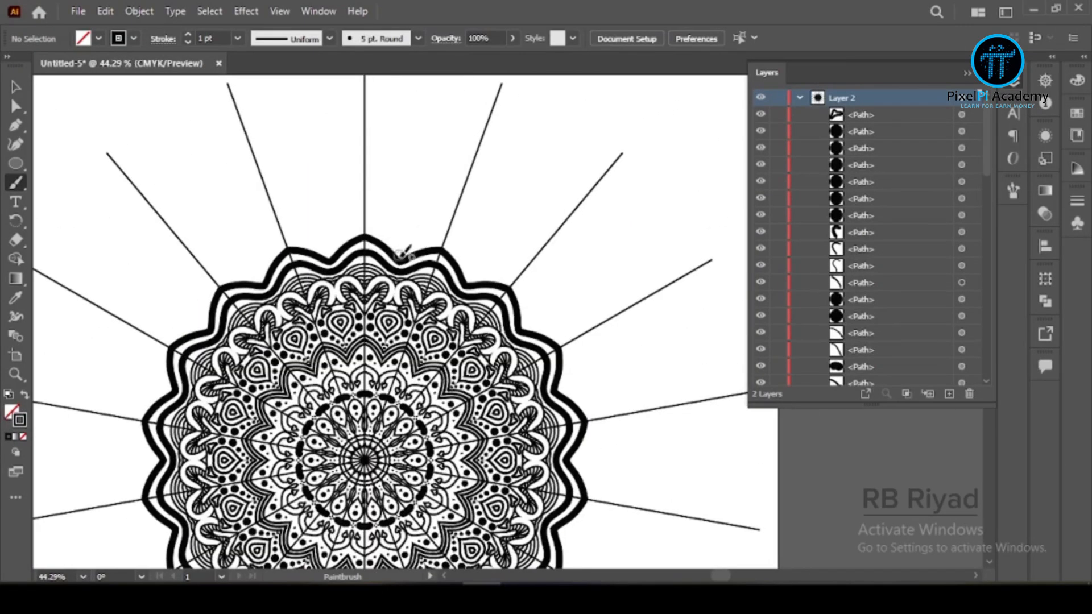
# Step: Paint a thick pointed petal outline beyond the wavy borders and a solid heart-shaped blob inside its tip at the vertical guide
pyautogui.moveTo(380, 212); pyautogui.dragTo(365, 195)
pyautogui.moveTo(539, 221); pyautogui.dragTo(519, 216)
pyautogui.moveTo(428, 224); pyautogui.dragTo(529, 223)
pyautogui.moveTo(331, 231); pyautogui.dragTo(358, 255)
pyautogui.moveTo(507, 244); pyautogui.dragTo(216, 246)
pyautogui.moveTo(405, 240); pyautogui.dragTo(511, 240)
pyautogui.moveTo(511, 240); pyautogui.dragTo(358, 280)
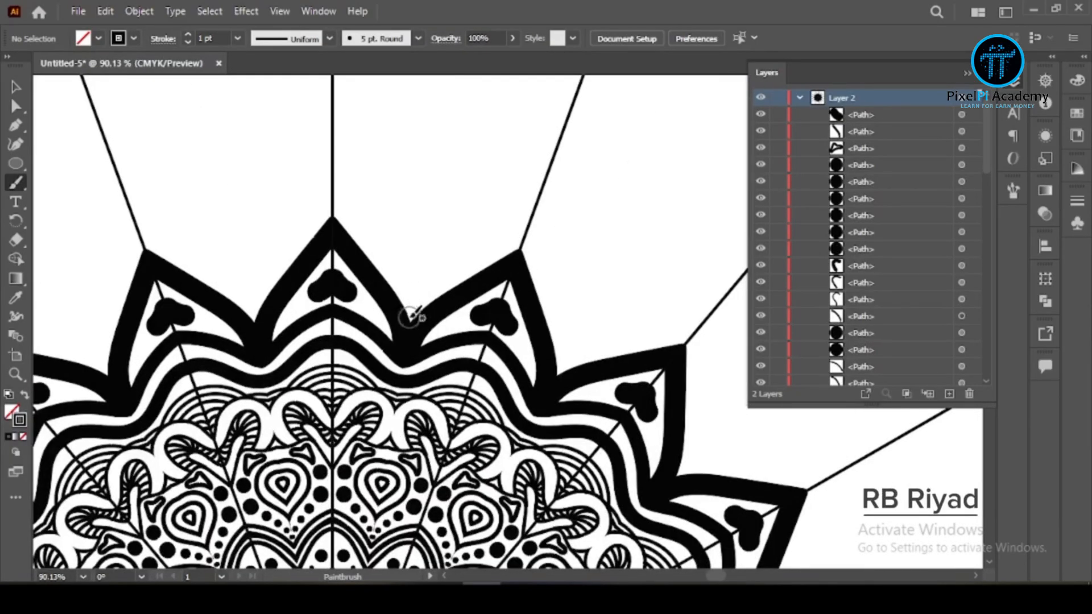
# Step: Paint two nested arches in the outer gap between neighbouring pointed petals
pyautogui.moveTo(463, 249); pyautogui.dragTo(466, 253)
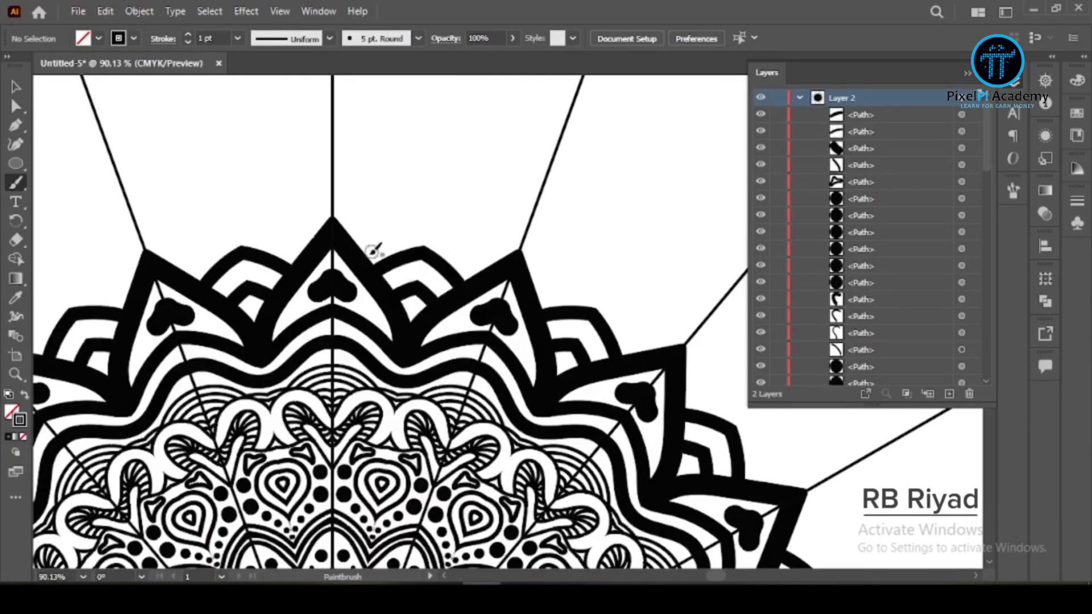
# Step: Paint a larger third arch around the nested arches between neighbouring petals and add a large dot above the petal tip on the vertical guide
pyautogui.hotkey('ctrl', 'z')
pyautogui.moveTo(355, 247)
pyautogui.mouseDown()
pyautogui.moveTo(377, 229)
pyautogui.moveTo(386, 193)
pyautogui.mouseUp()
pyautogui.click(333, 193)
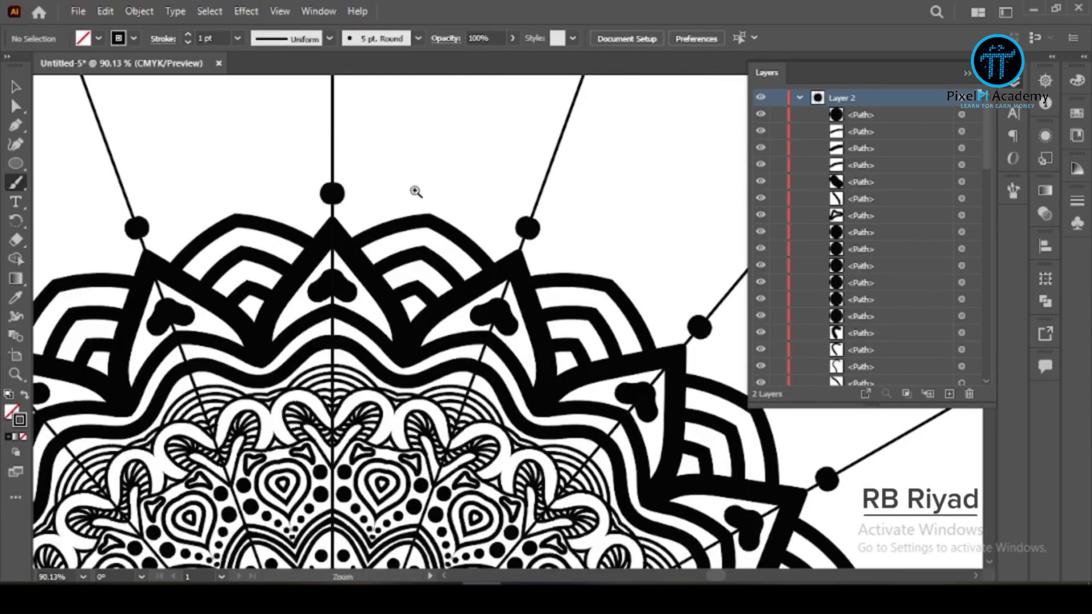
# Step: Add a smaller dot above the petal-tip dot on the vertical guide and paint a short radial dash beyond the arches between petals
pyautogui.hotkey('ctrl', '-')
pyautogui.hotkey('ctrl', '-')
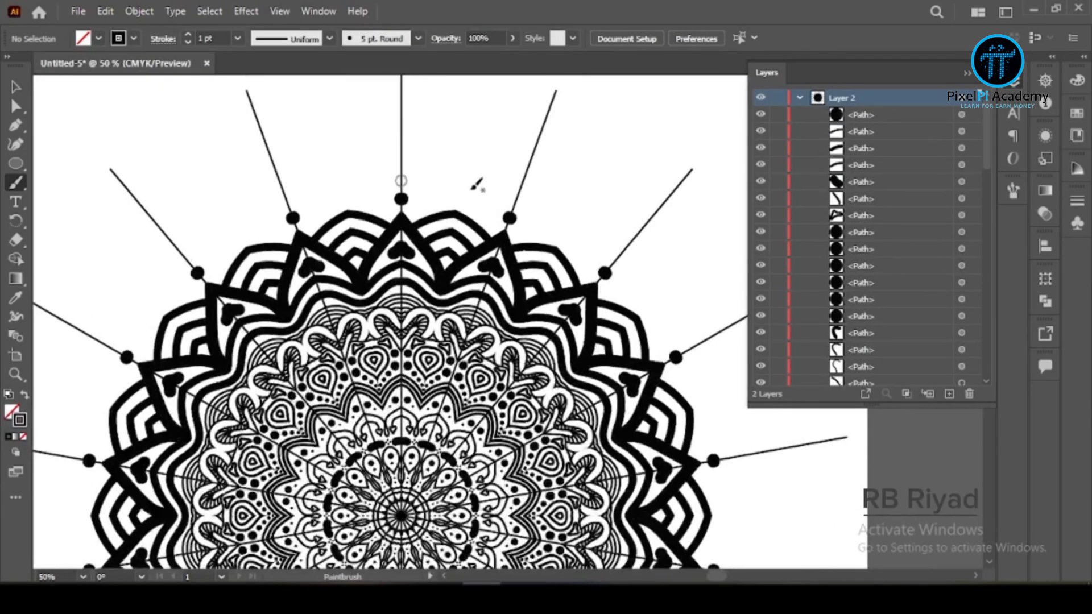
pyautogui.click(458, 194)
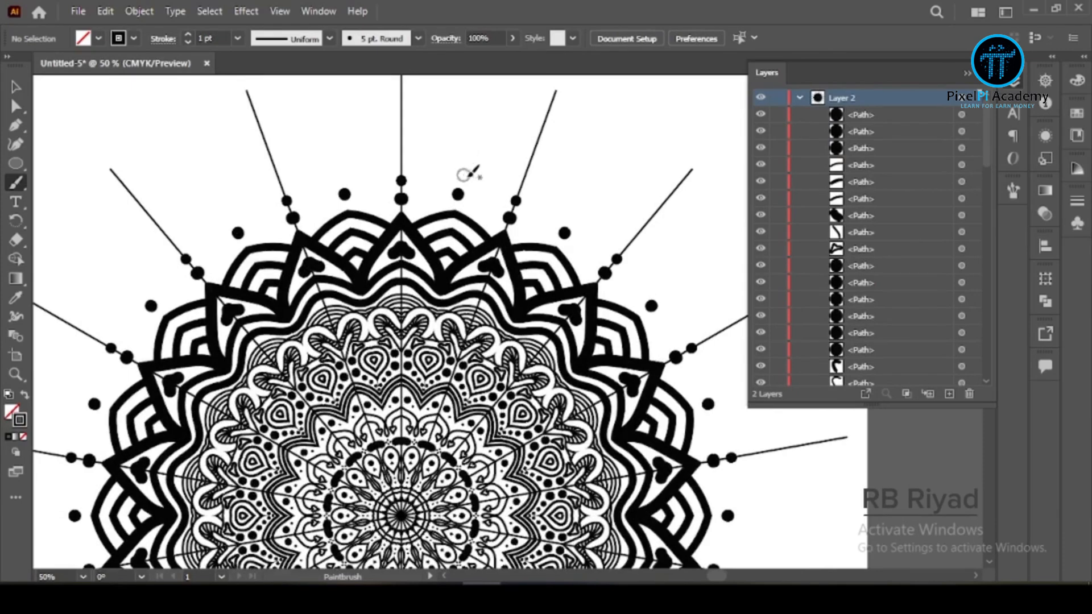
pyautogui.hotkey('ctrl', 'z')
pyautogui.hotkey('ctrl', '0')
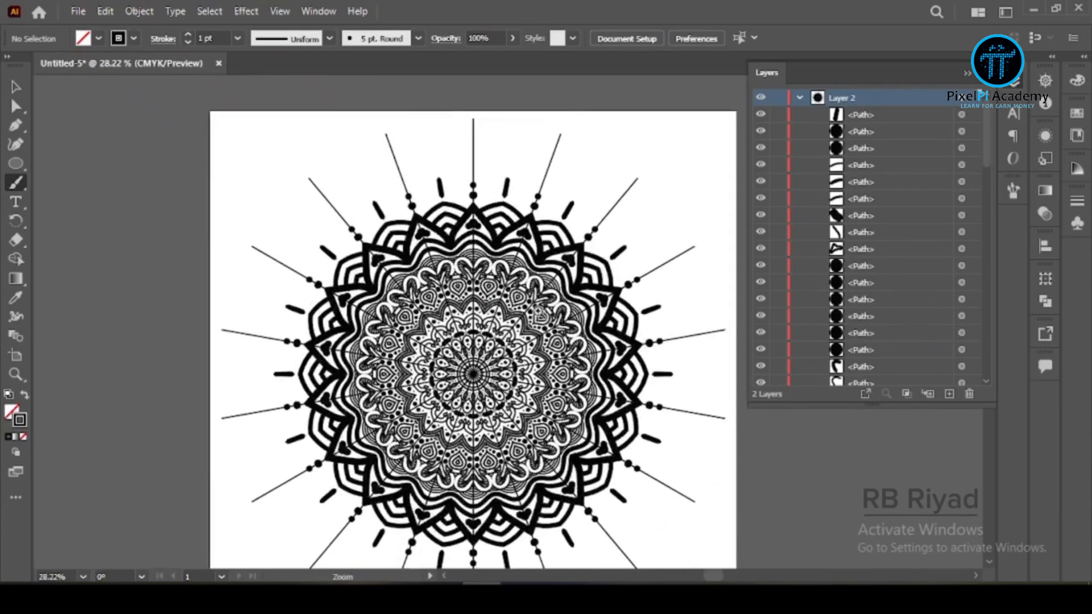
# Step: Hide the guide lines listed below the clipping path in Layer 2
pyautogui.press('v')
pyautogui.click(800, 97)
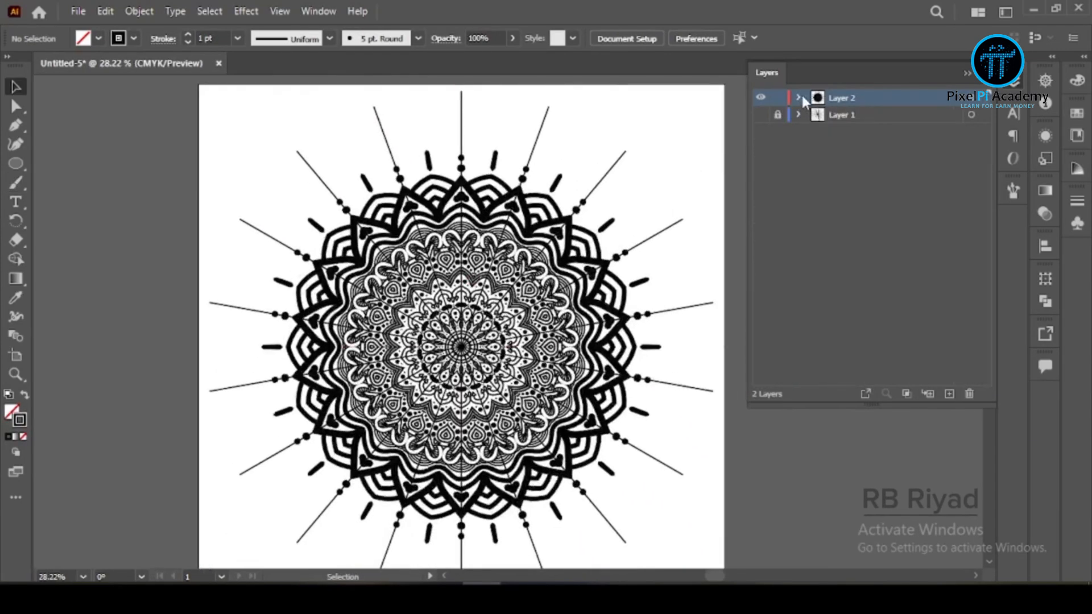
pyautogui.click(800, 97)
pyautogui.scroll(-10, 888, 237)
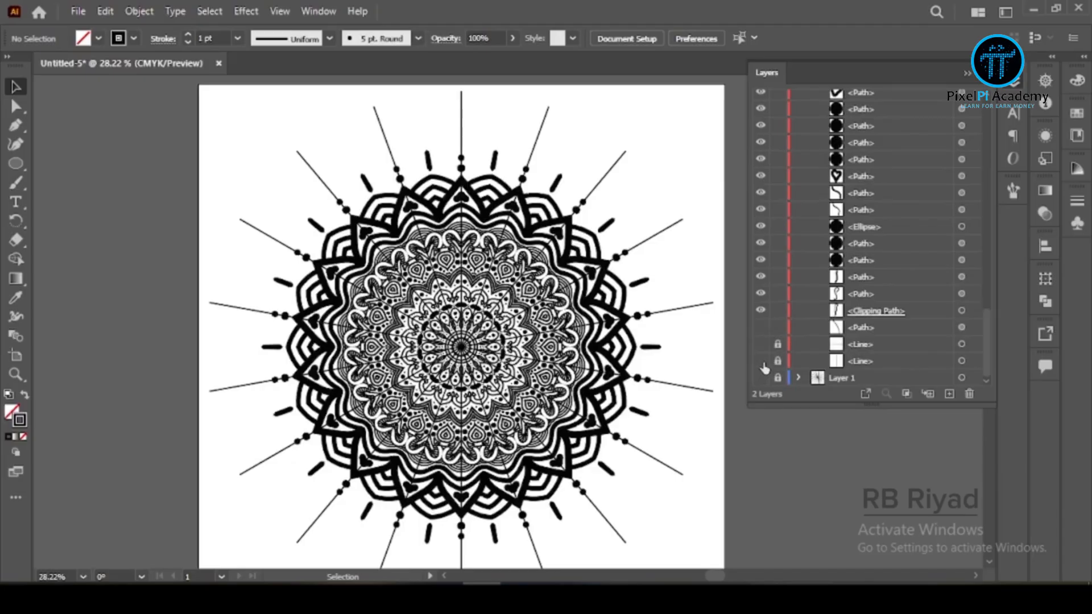
pyautogui.moveTo(520, 364); pyautogui.dragTo(663, 361)
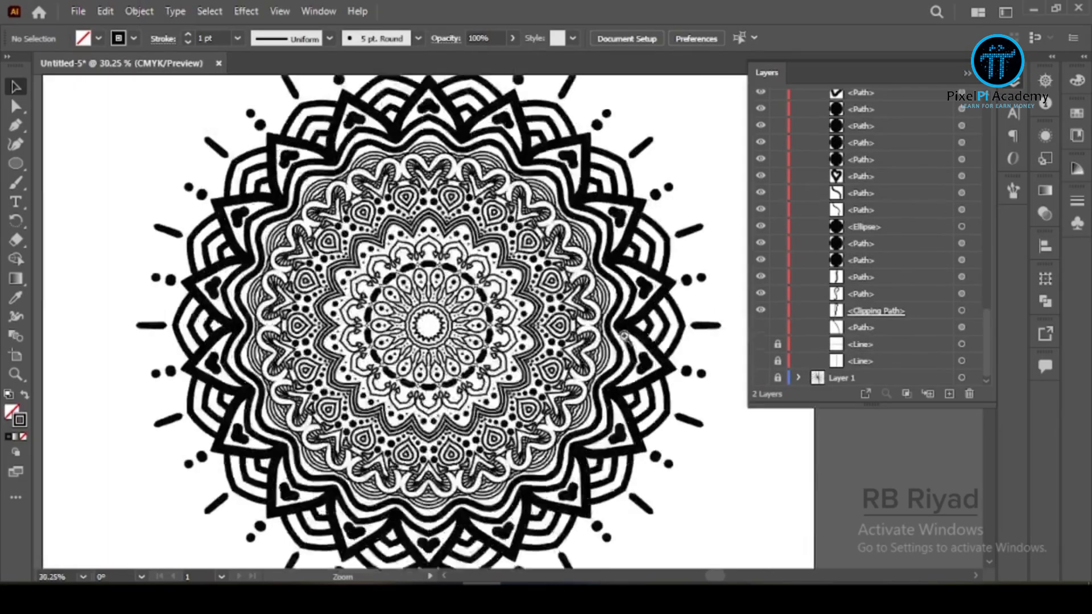
# Step: Hide all panels and fit the whole artboard in the window to view the mandala with nothing selected
pyautogui.press('Tab')
pyautogui.hotkey('ctrl', 'a')
pyautogui.hotkey('ctrl', '0')
pyautogui.click(996, 255)
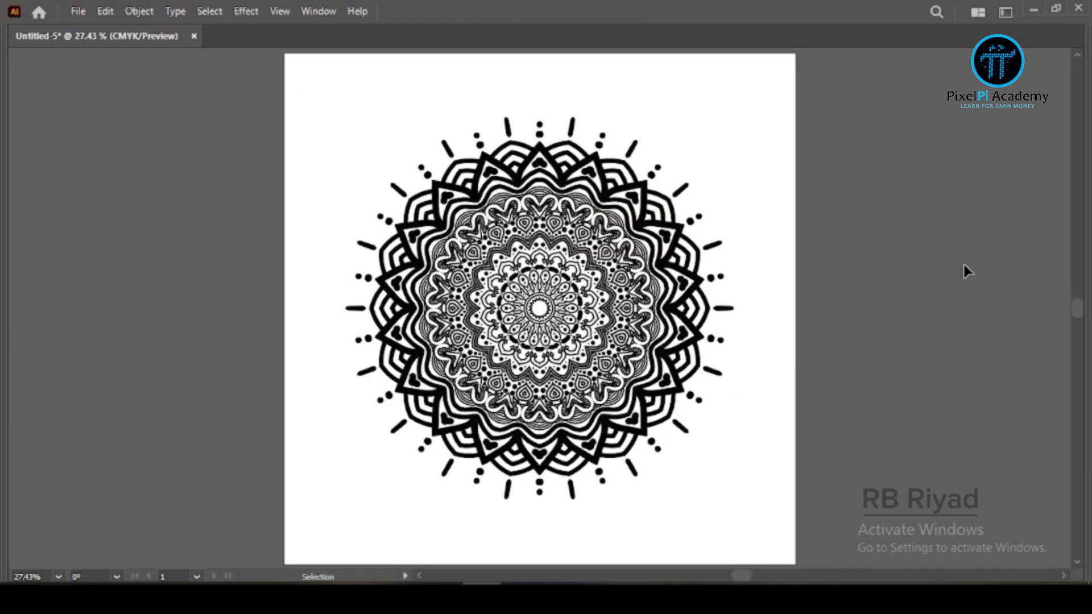